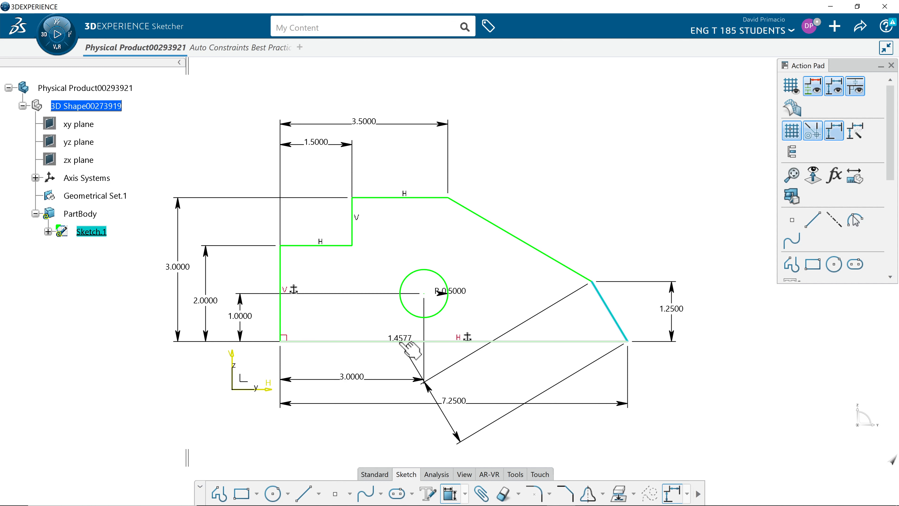
# Dimension the angle between the profile's lower slanted edge and its bottom edge, placing it outside their shared corner
pyautogui.click(400, 342)
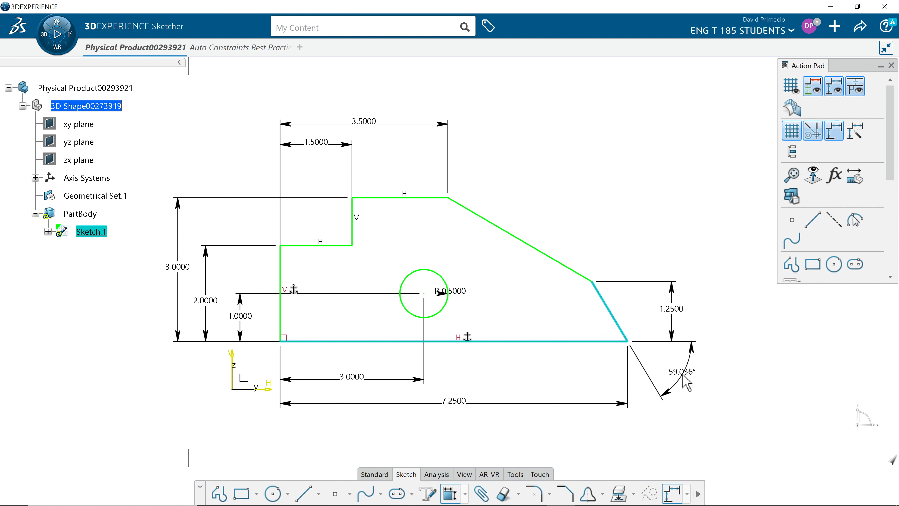
pyautogui.click(686, 382)
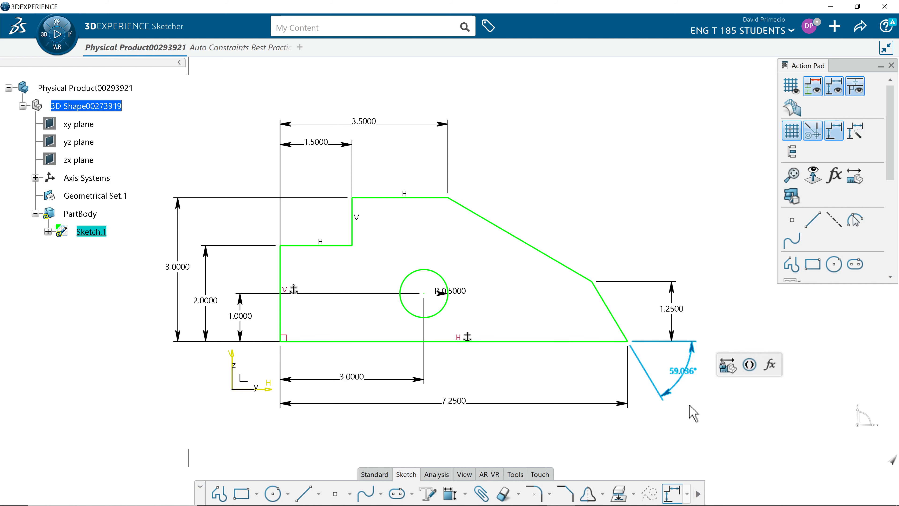
pyautogui.click(686, 402)
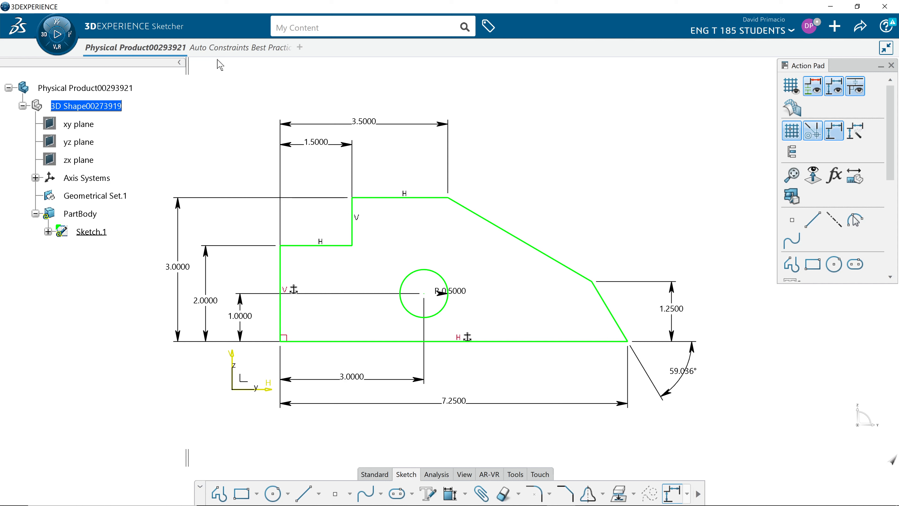
# Check the Auto Constraints Best Practice sketch and set the slanted edge's angle in the Physical Product sketch to 60°
pyautogui.click(208, 50)
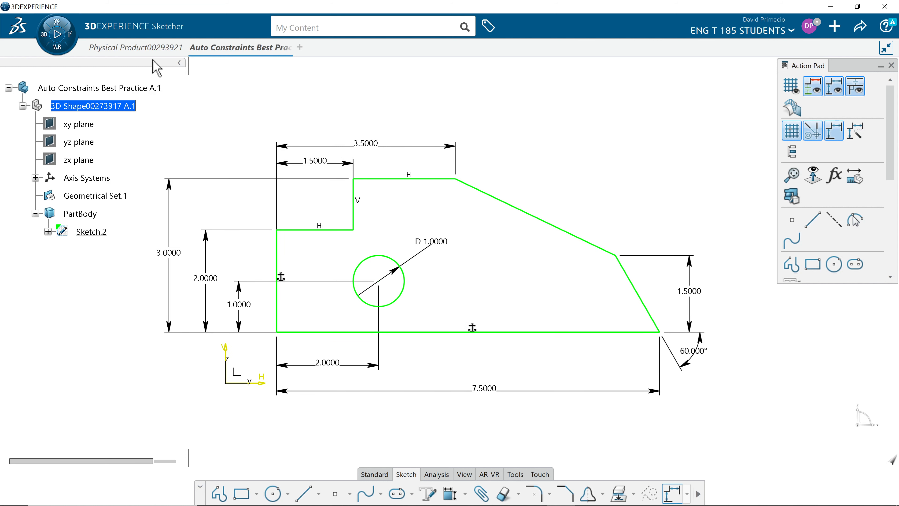
pyautogui.click(147, 50)
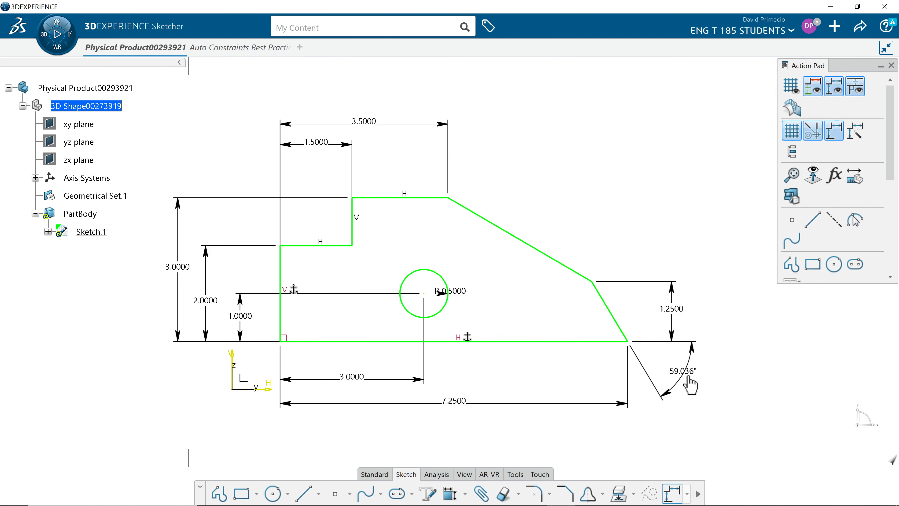
pyautogui.doubleClick(687, 378)
pyautogui.write('60')
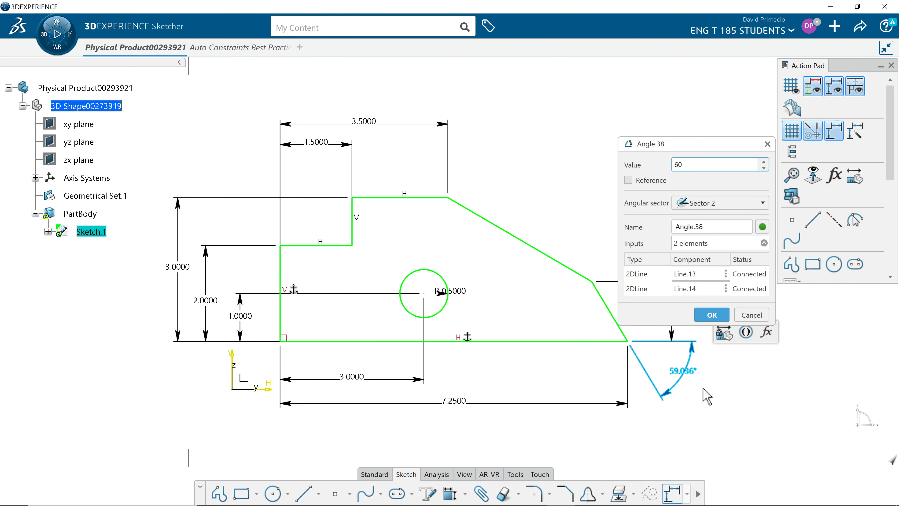
pyautogui.press('Return')
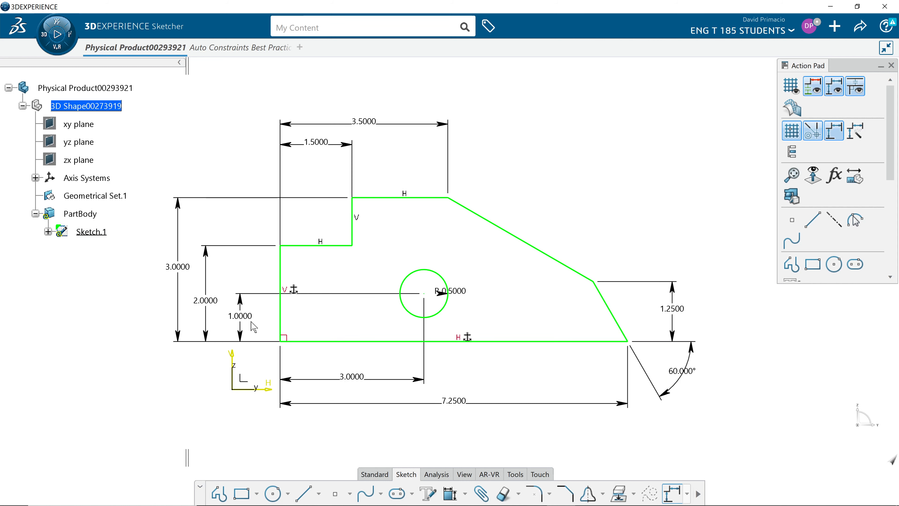
# Compare with the Auto Constraints Best Practice sketch and set the circle centre's horizontal distance from the vertical reference edge to 2 in
pyautogui.click(244, 48)
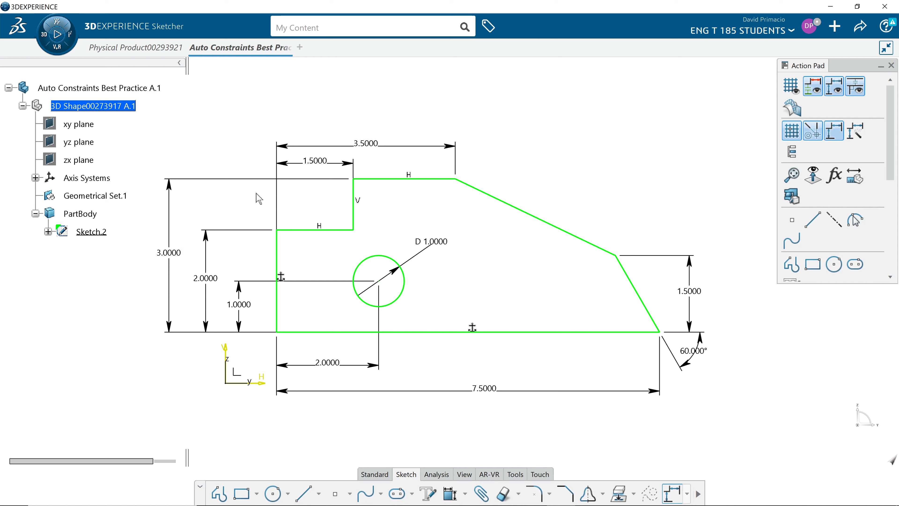
pyautogui.click(146, 52)
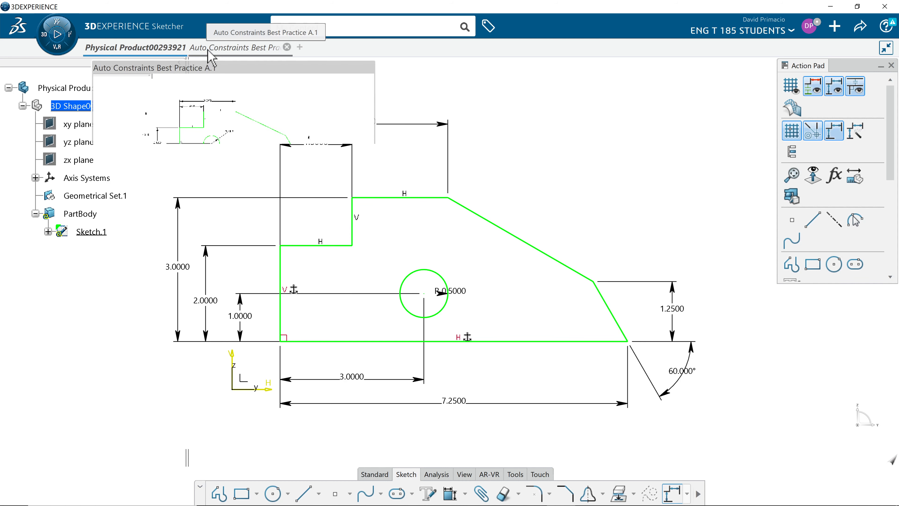
pyautogui.click(212, 56)
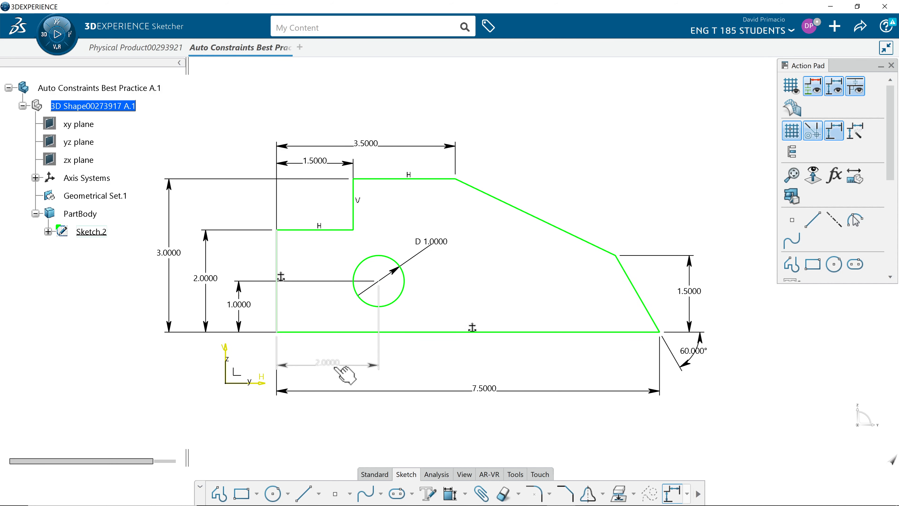
pyautogui.click(136, 51)
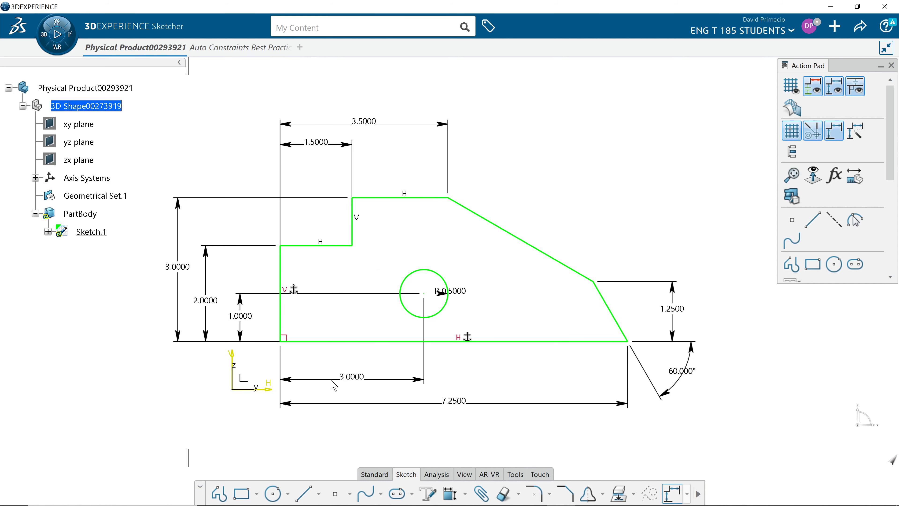
pyautogui.doubleClick(350, 377)
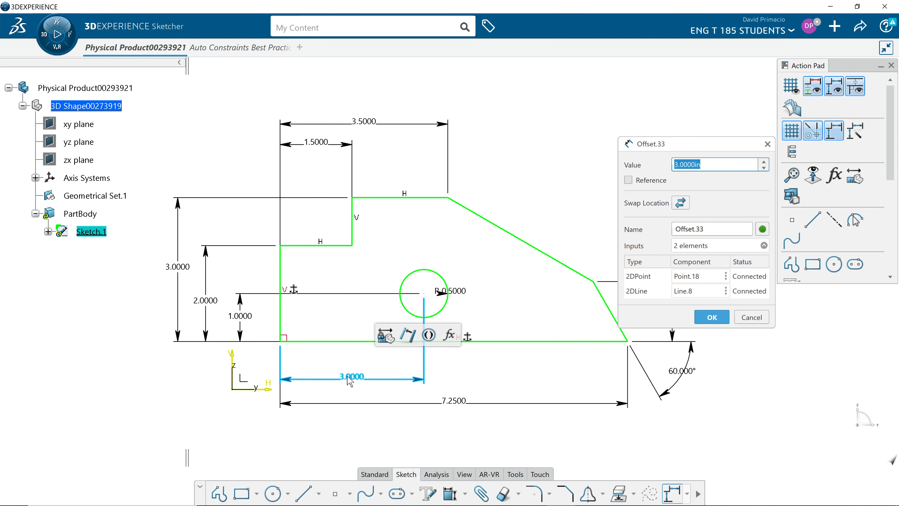
pyautogui.write('2')
pyautogui.press('Return')
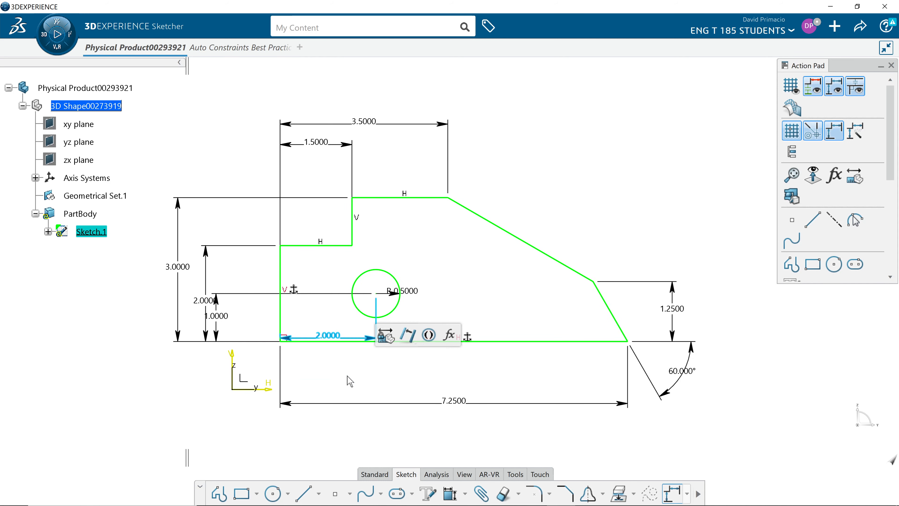
# Set the profile's overall width to 7.5 in and the height of the slanted edge's upper endpoint to 1.5 in
pyautogui.click(454, 403)
pyautogui.doubleClick(454, 403)
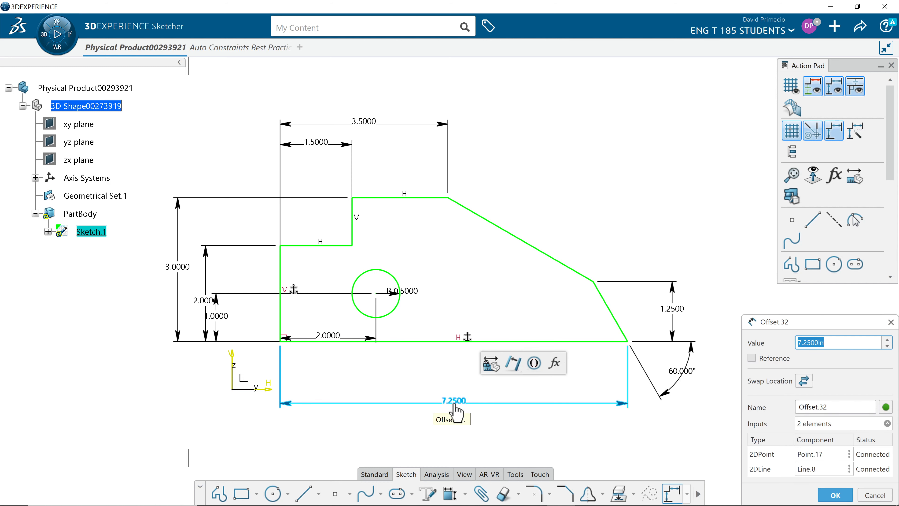
pyautogui.write('7.5')
pyautogui.press('Return')
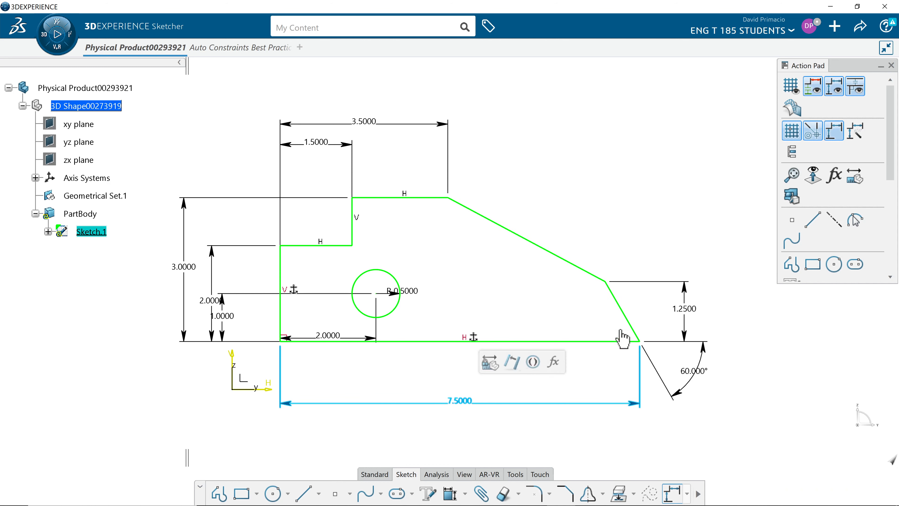
pyautogui.click(684, 308)
pyautogui.doubleClick(683, 309)
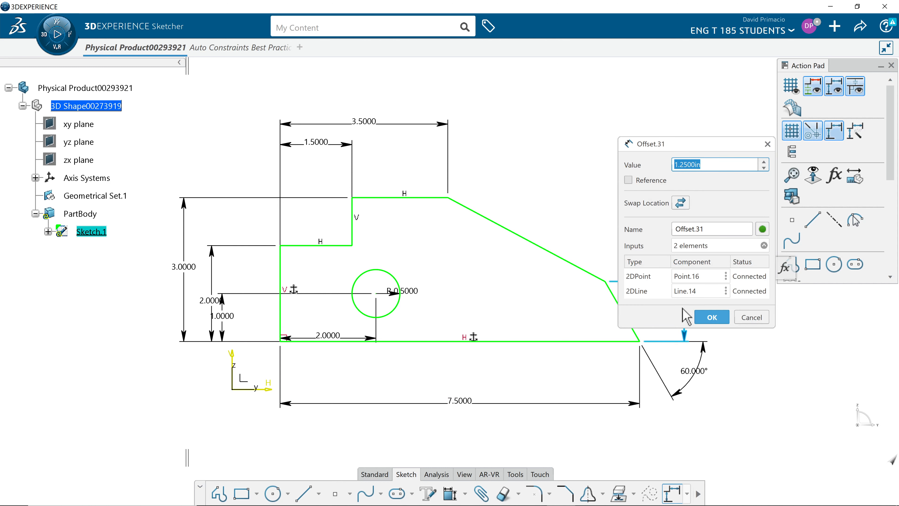
pyautogui.write('1.5')
pyautogui.click(698, 316)
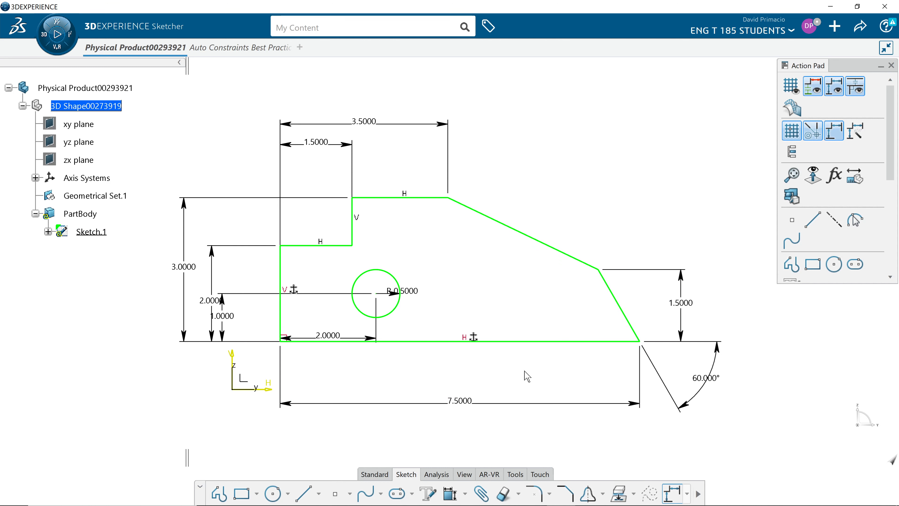
# Undo the dimension value edits and the constraints back to the undimensioned profile and circle
pyautogui.moveTo(460, 431); pyautogui.dragTo(440, 427, button='middle')
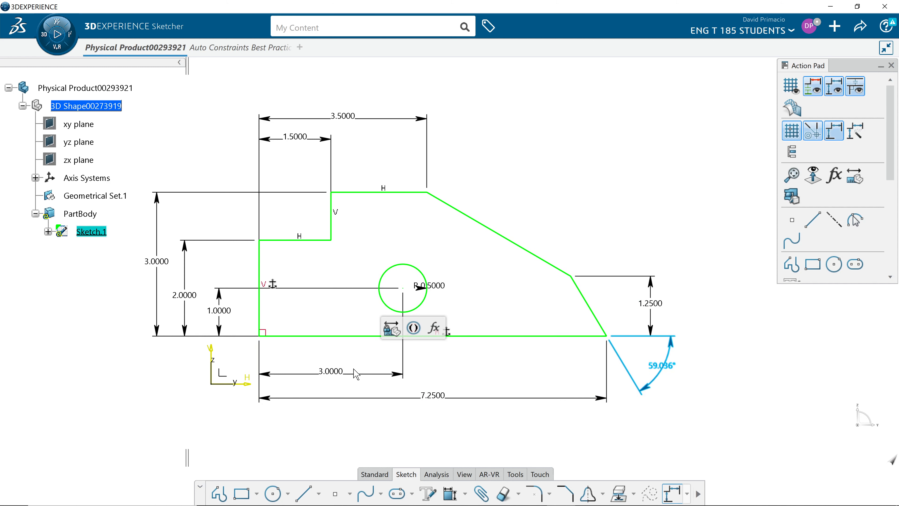
pyautogui.hotkey('ctrl', 'z')
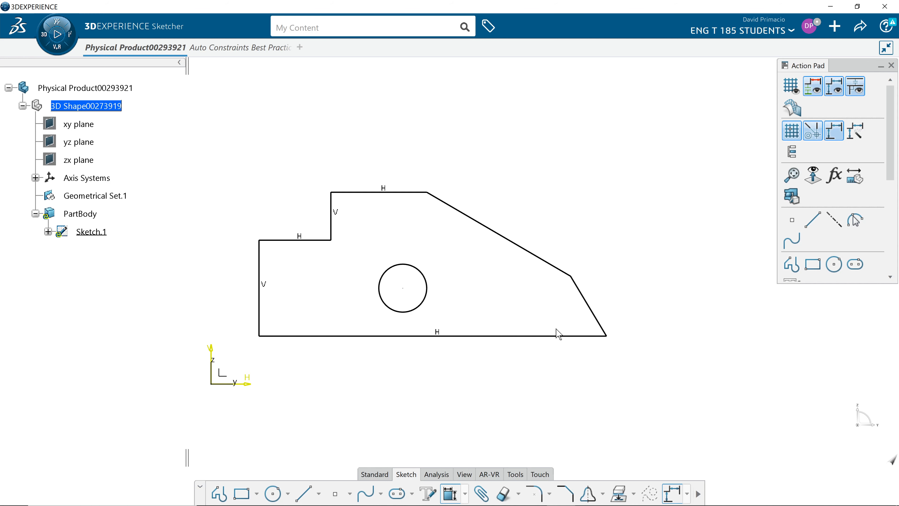
# Add an angle constraint between the bottom edge and the lower slanted edge, accepting its current value
pyautogui.click(566, 336)
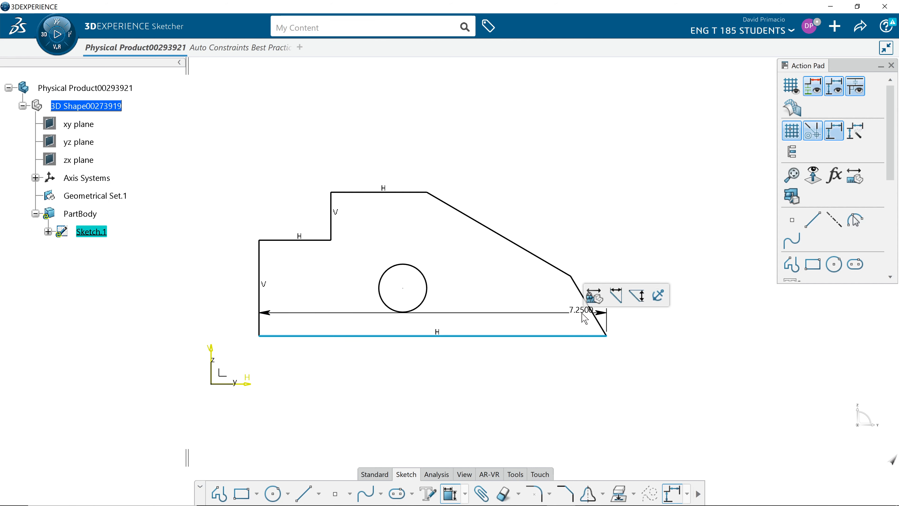
pyautogui.click(598, 322)
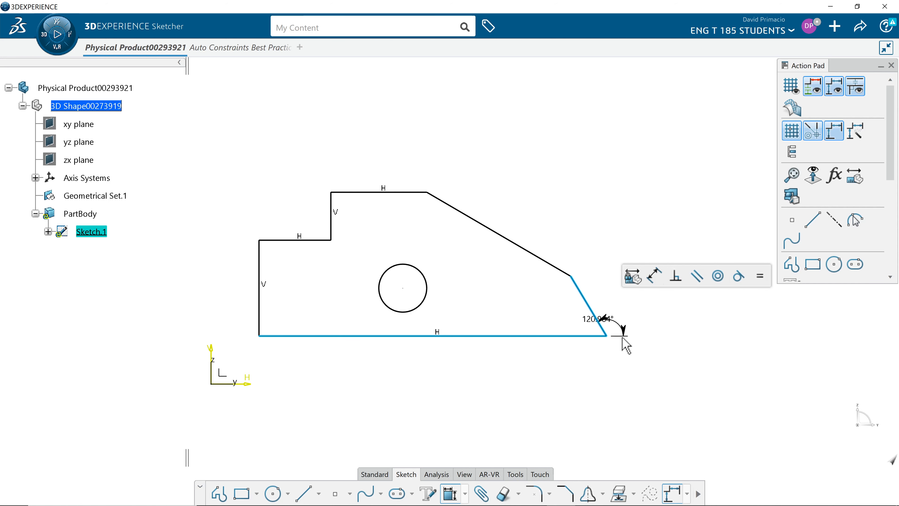
pyautogui.click(665, 375)
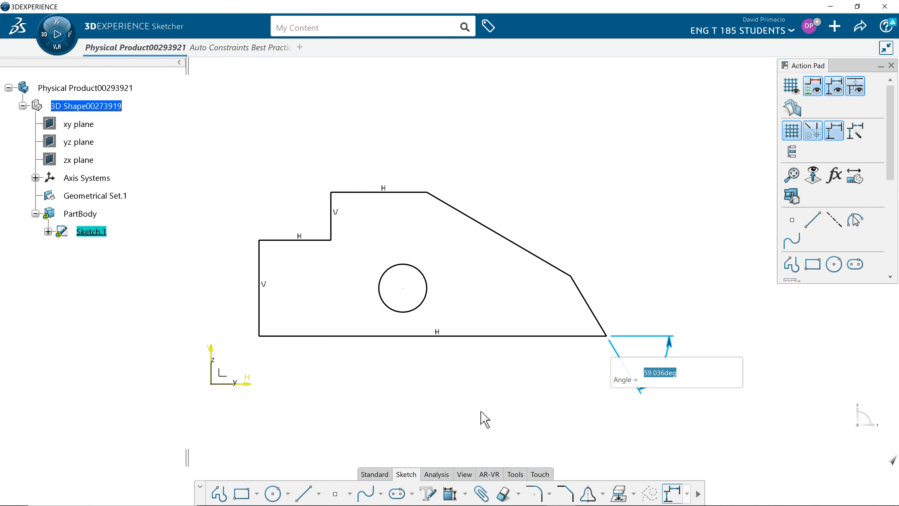
pyautogui.press('Return')
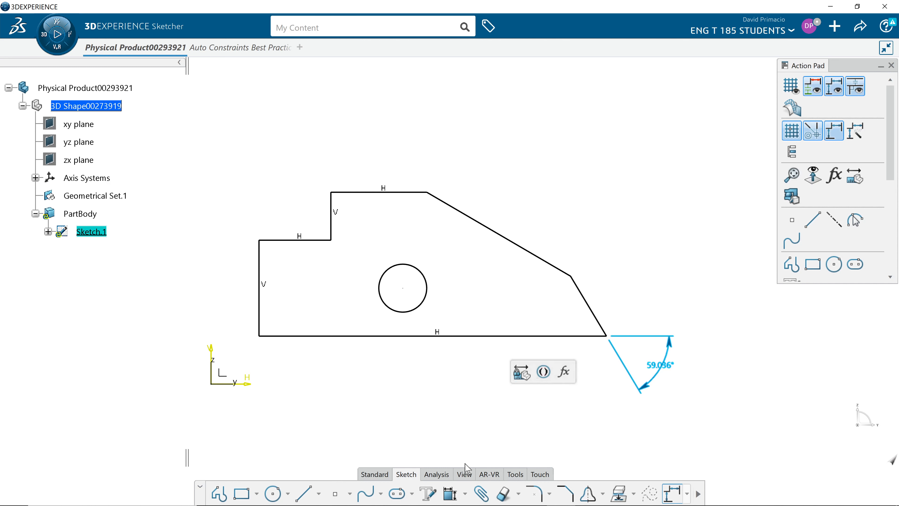
# Auto-constrain the whole profile and circle from the bottom edge and the long vertical edge, with every dimension measured from those references
pyautogui.click(465, 494)
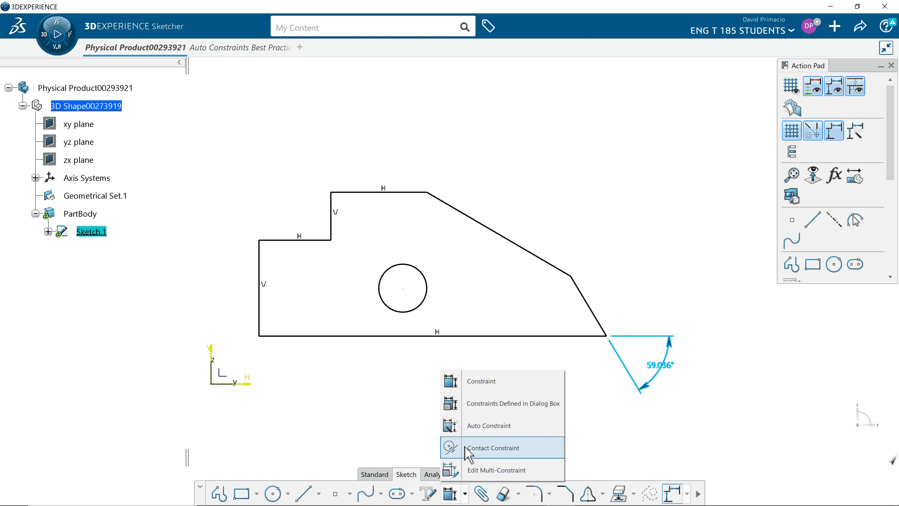
pyautogui.click(468, 426)
pyautogui.moveTo(234, 352); pyautogui.dragTo(656, 154)
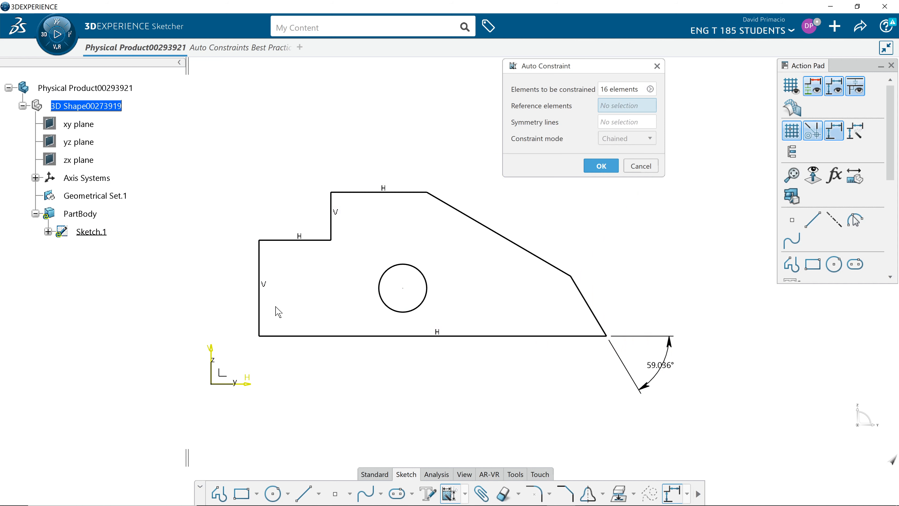
pyautogui.click(288, 336)
pyautogui.click(261, 321)
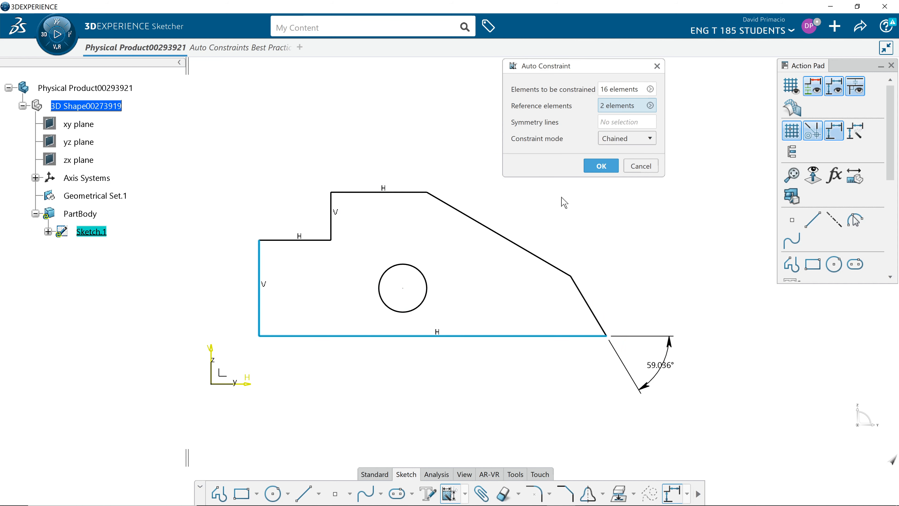
pyautogui.click(642, 139)
pyautogui.click(612, 164)
pyautogui.click(606, 167)
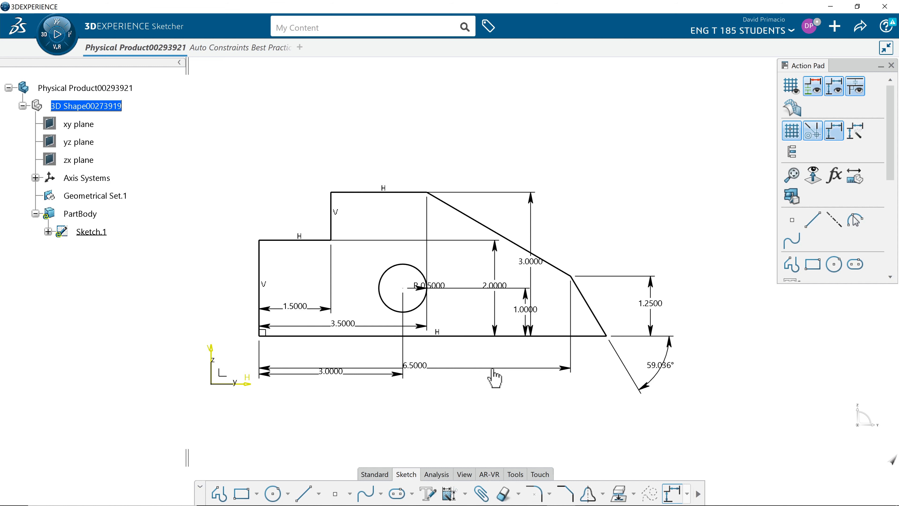
# Try the 6.5 in dimension above the profile, and undo that move together with the auto constraints
pyautogui.moveTo(501, 376); pyautogui.dragTo(447, 132)
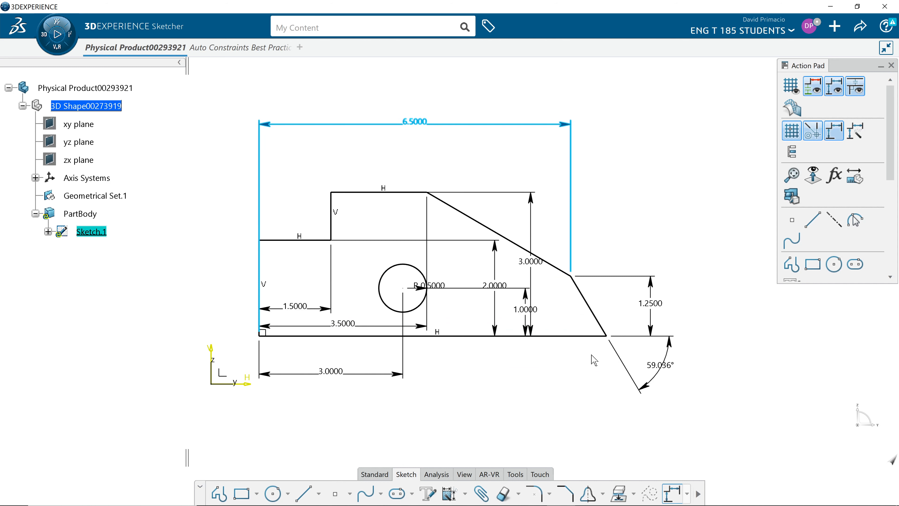
pyautogui.hotkey('ctrl', 'z')
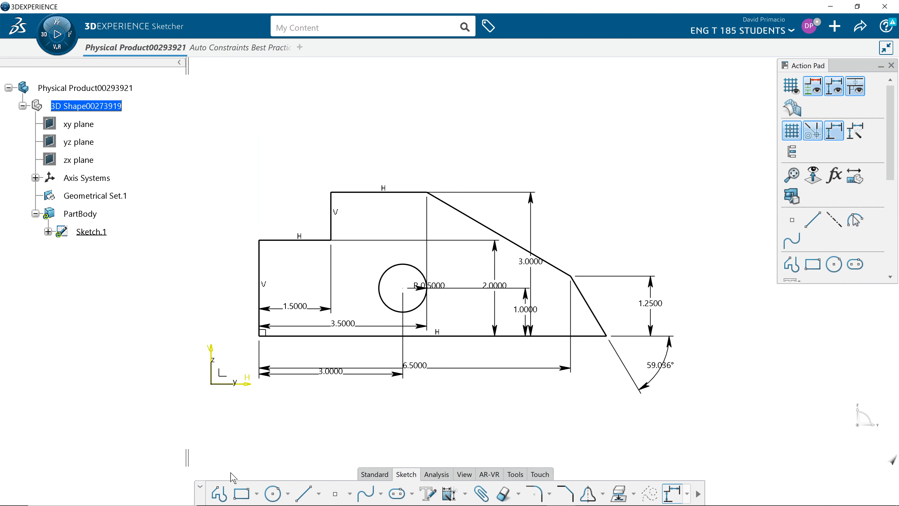
pyautogui.hotkey('ctrl', 'z')
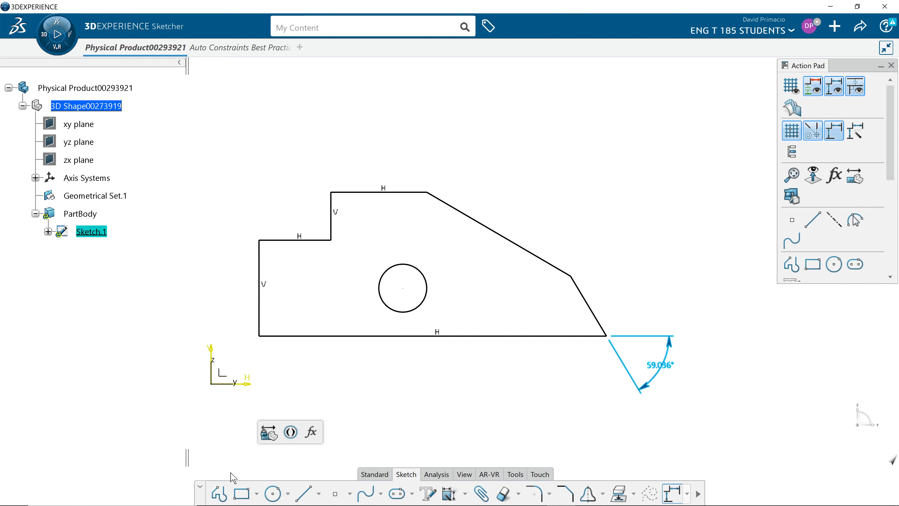
pyautogui.click(453, 413)
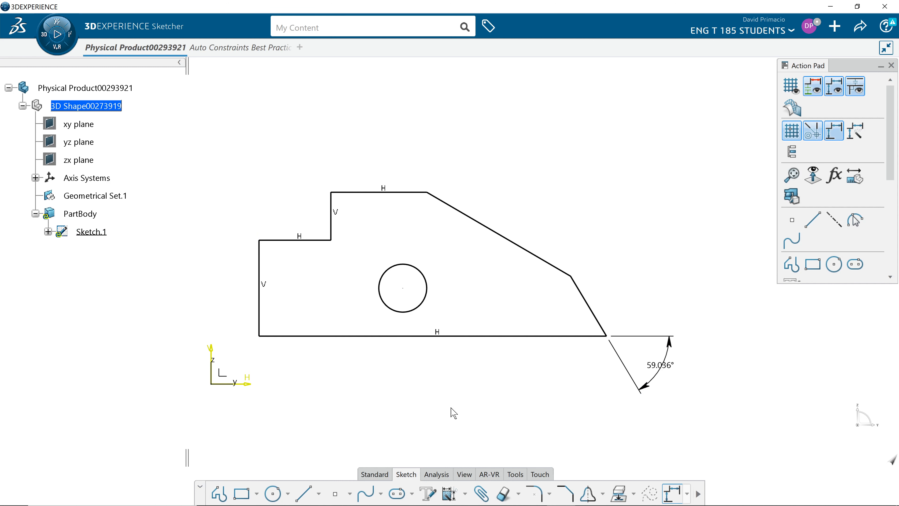
# Add a vertical dimension from the bottom edge to the vertex joining the two slanted edges, accepting its current value
pyautogui.click(465, 493)
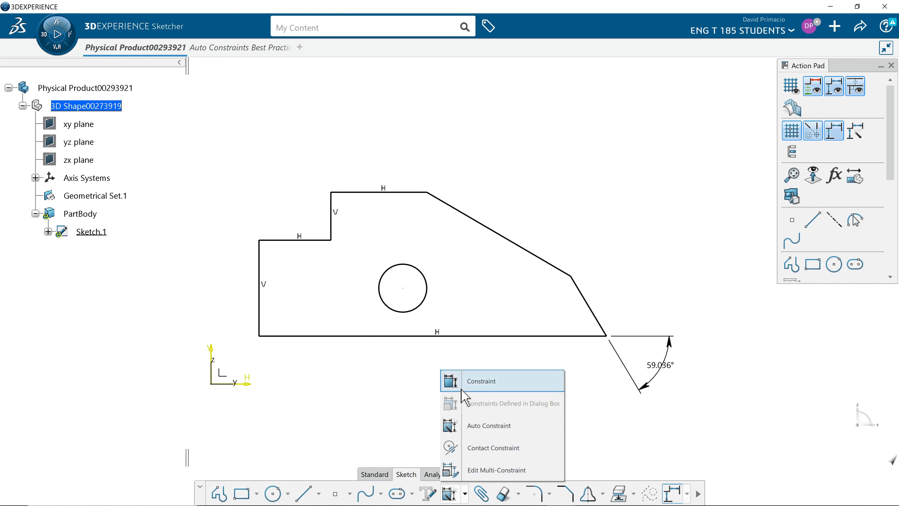
pyautogui.click(460, 380)
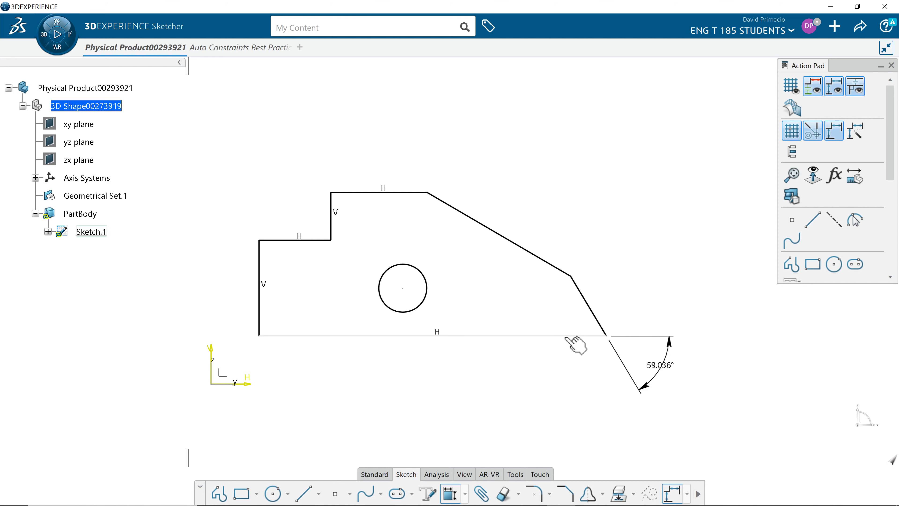
pyautogui.click(575, 335)
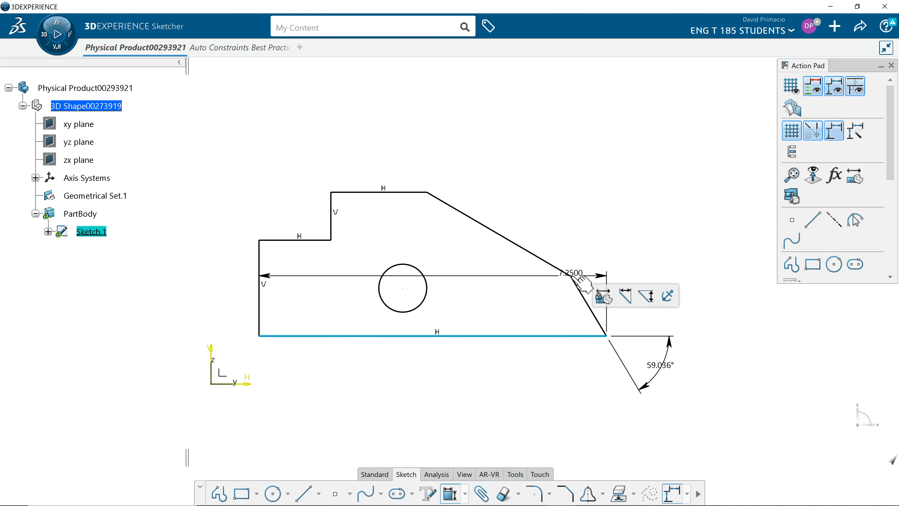
pyautogui.click(572, 278)
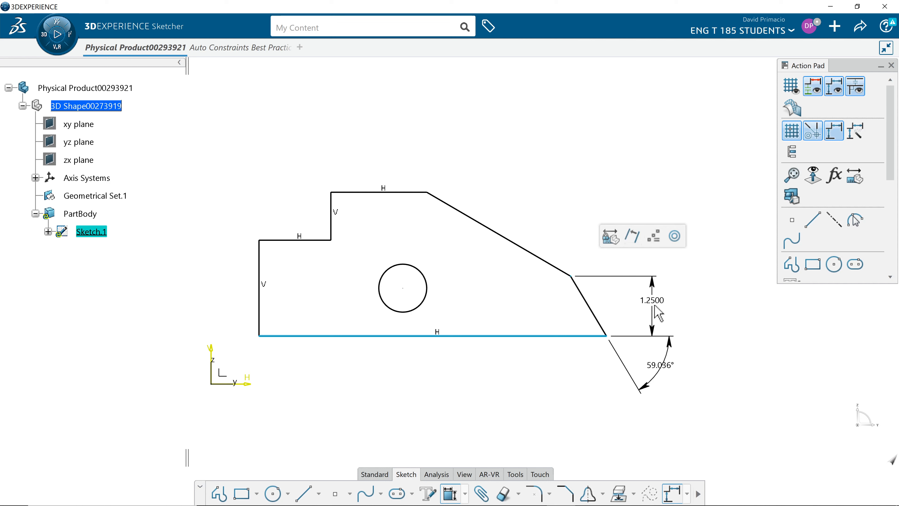
pyautogui.click(646, 307)
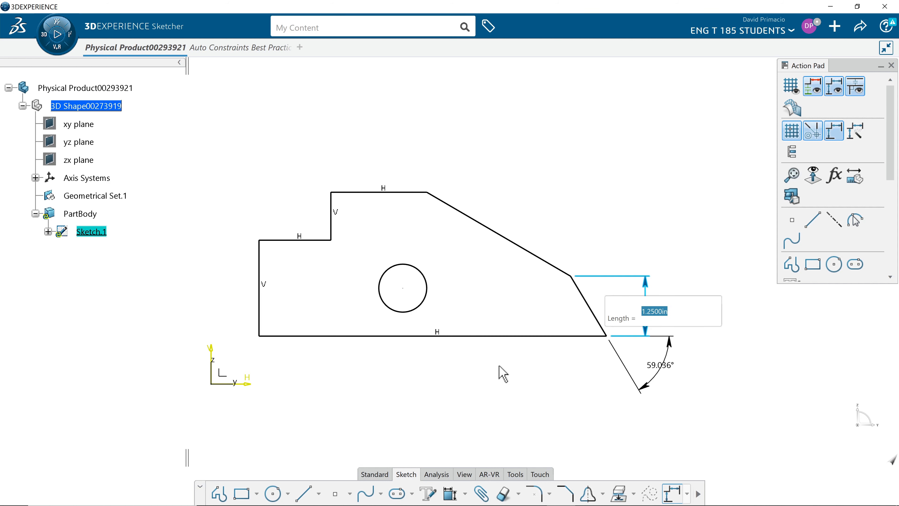
pyautogui.press('Return')
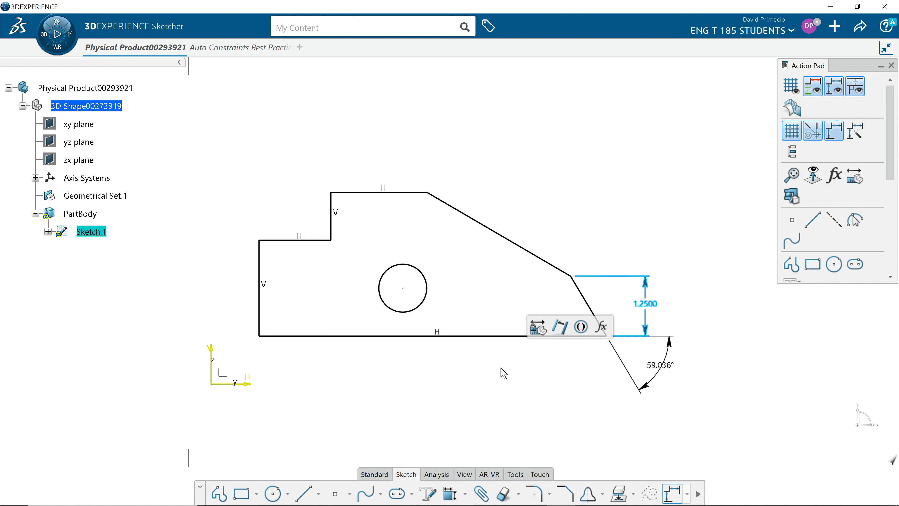
pyautogui.click(464, 377)
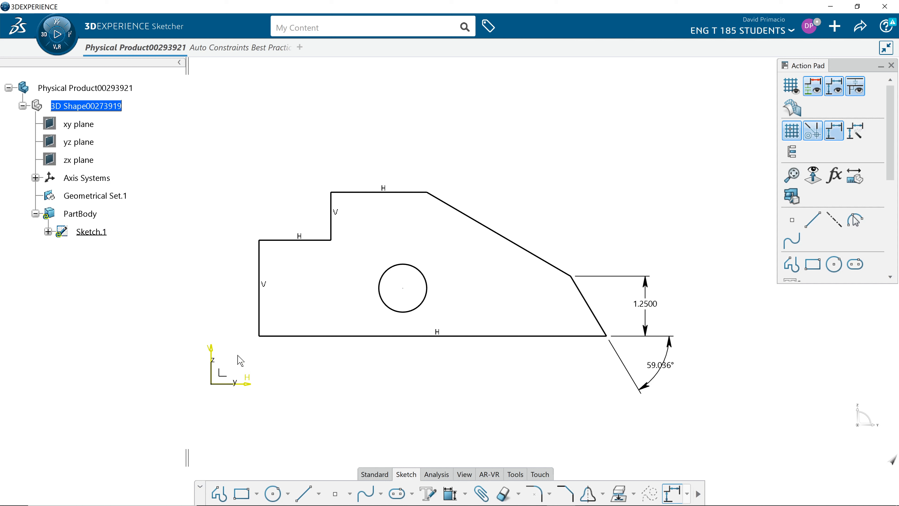
# Auto-constrain the whole profile and circle in Stacked mode, with the bottom edge and the long vertical edge as references
pyautogui.moveTo(236, 355)
pyautogui.mouseDown()
pyautogui.moveTo(335, 341)
pyautogui.moveTo(758, 215)
pyautogui.moveTo(712, 173)
pyautogui.mouseUp()
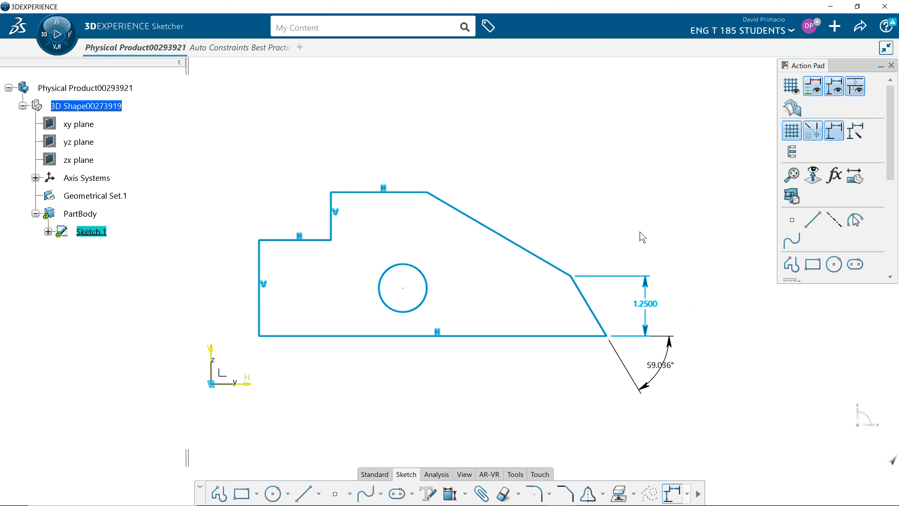
pyautogui.click(464, 493)
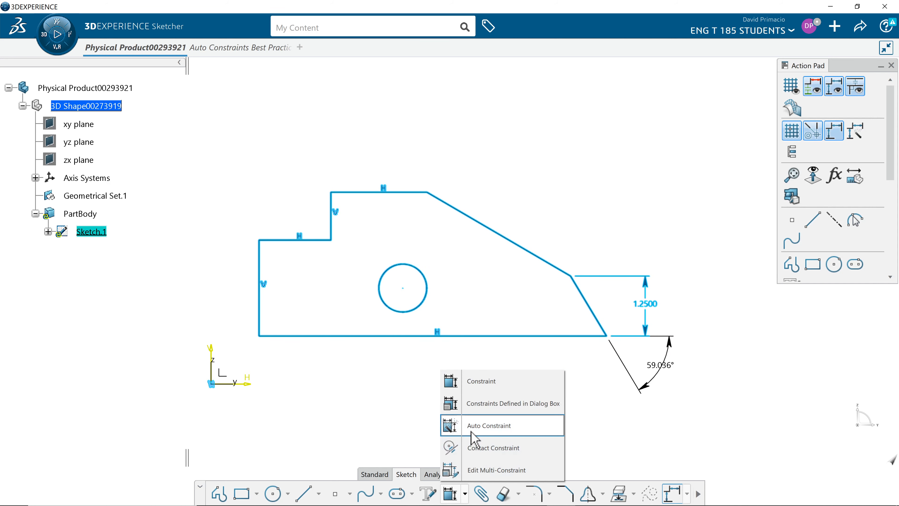
pyautogui.click(455, 427)
pyautogui.click(602, 106)
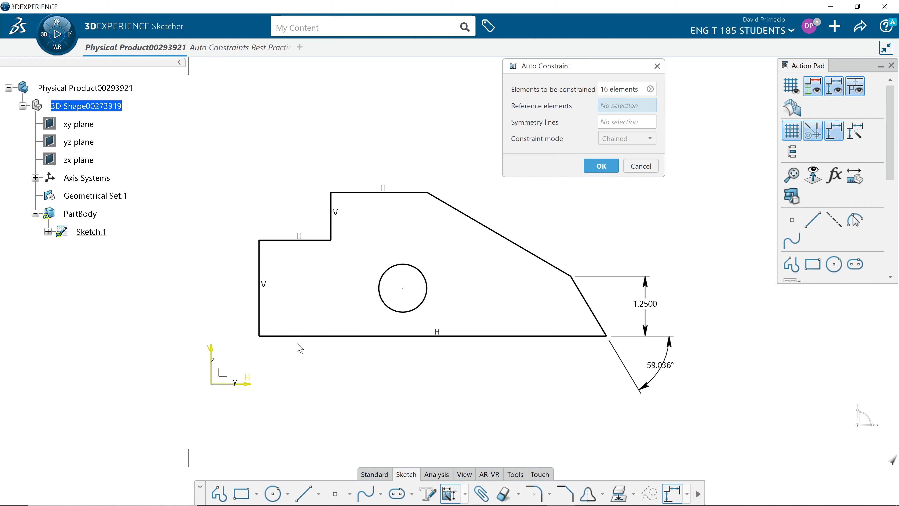
pyautogui.click(299, 336)
pyautogui.click(260, 321)
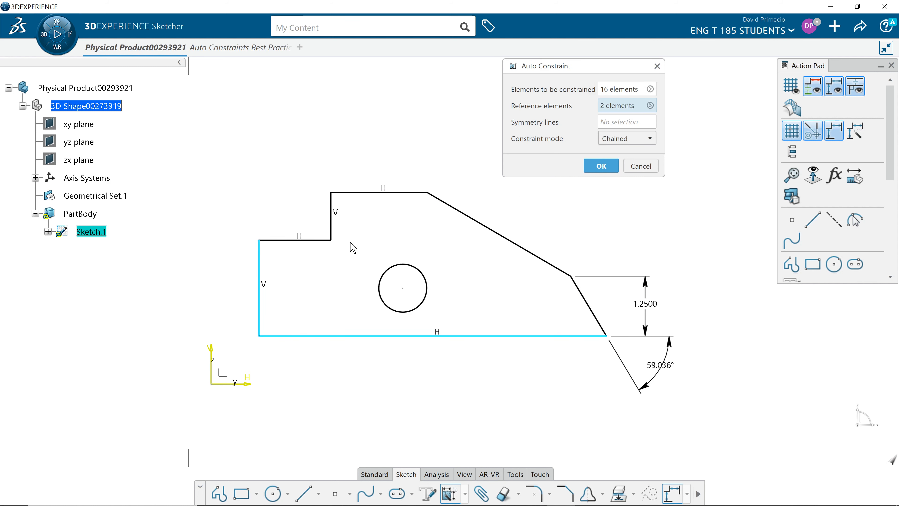
pyautogui.click(602, 139)
pyautogui.click(611, 163)
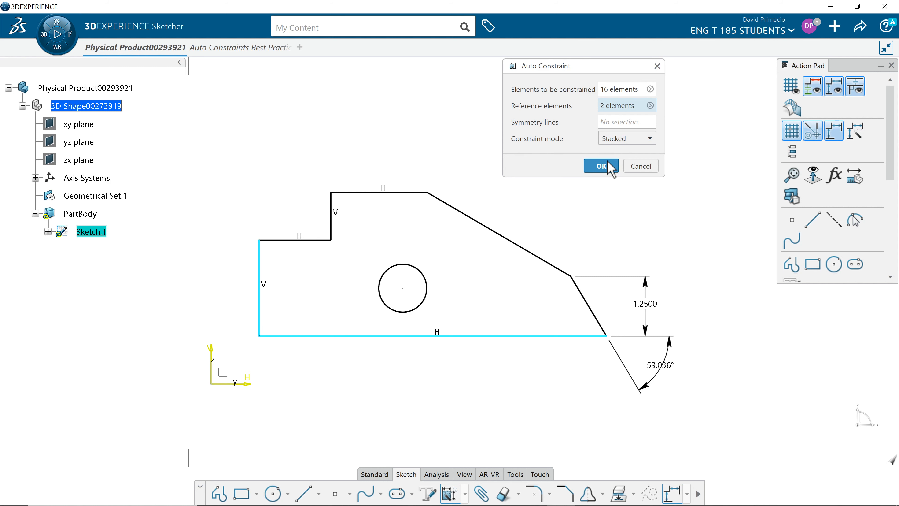
pyautogui.click(602, 166)
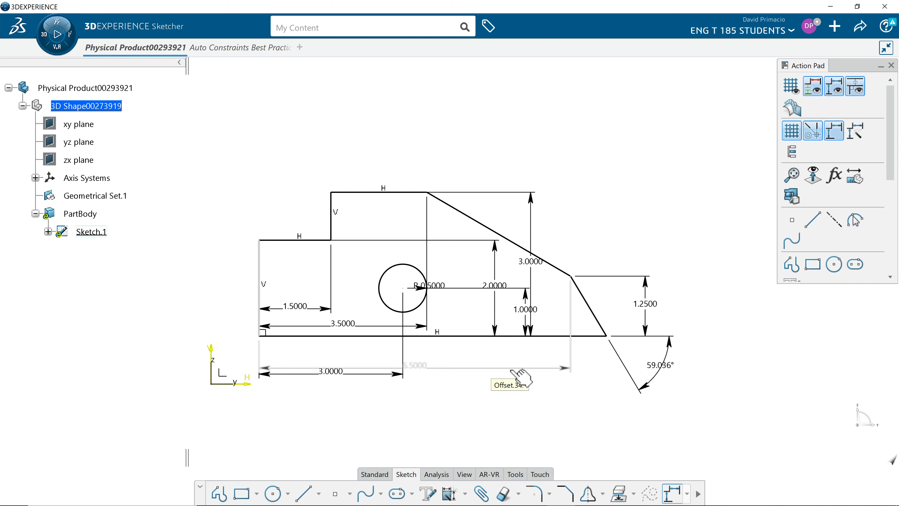
# Fix the bottom edge and the long vertical edge of the profile in place
pyautogui.click(342, 337)
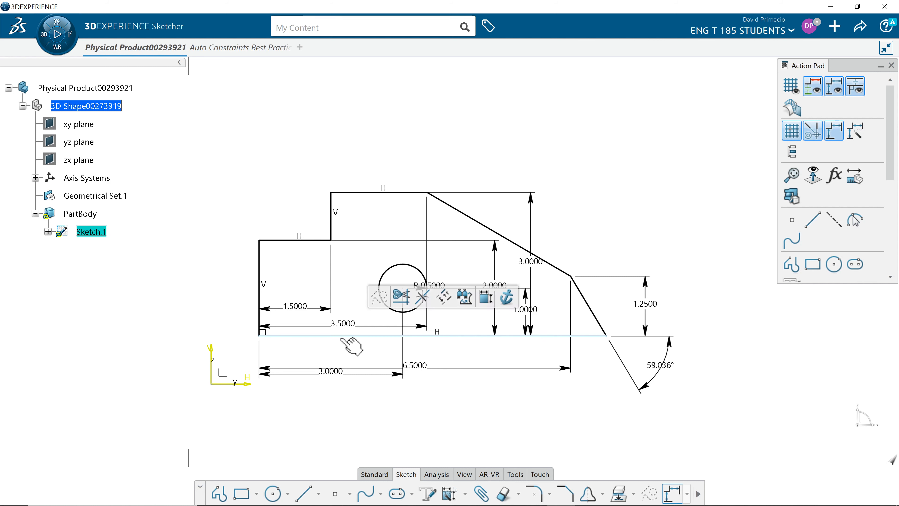
pyautogui.keyDown('ctrl'); pyautogui.click(261, 269); pyautogui.keyUp('ctrl')
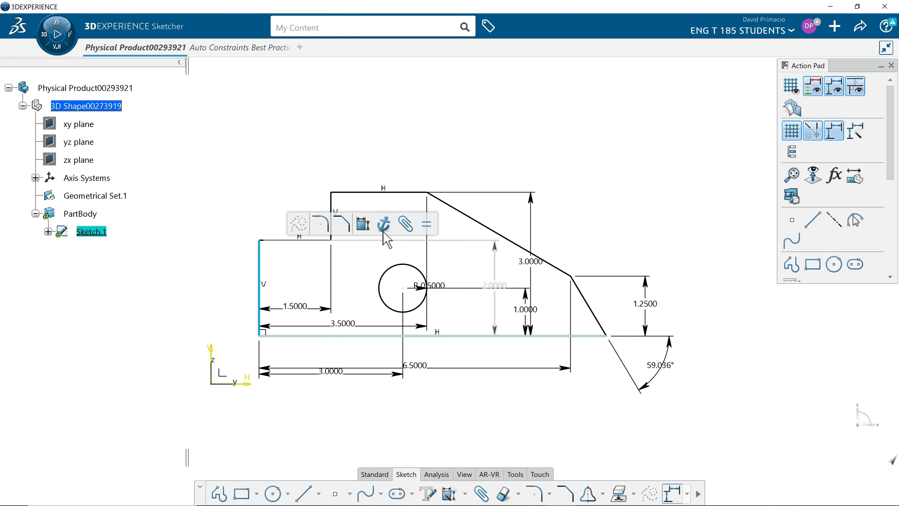
pyautogui.click(381, 223)
# Check the sketch's solving status and close the check
pyautogui.click(437, 474)
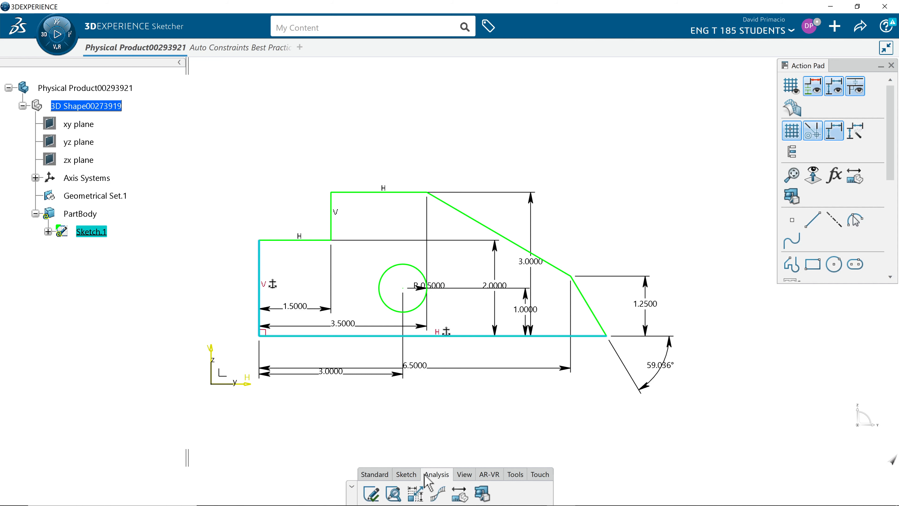
pyautogui.click(381, 486)
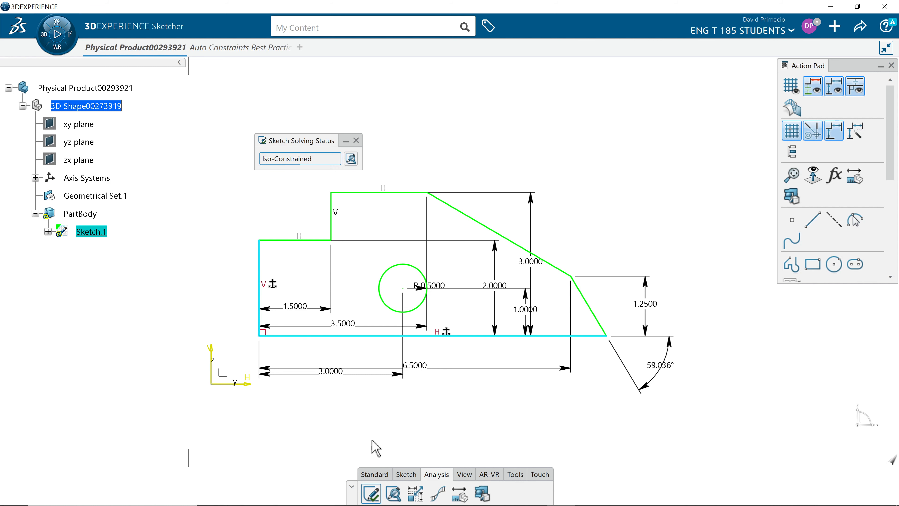
pyautogui.click(368, 488)
pyautogui.click(410, 475)
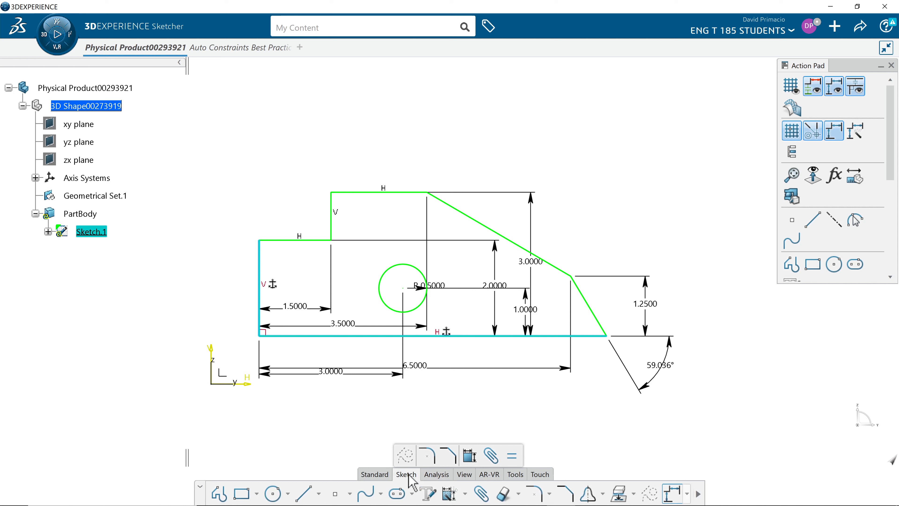
# Move the 6.5 in horizontal dimension from below the profile to above it
pyautogui.click(540, 237)
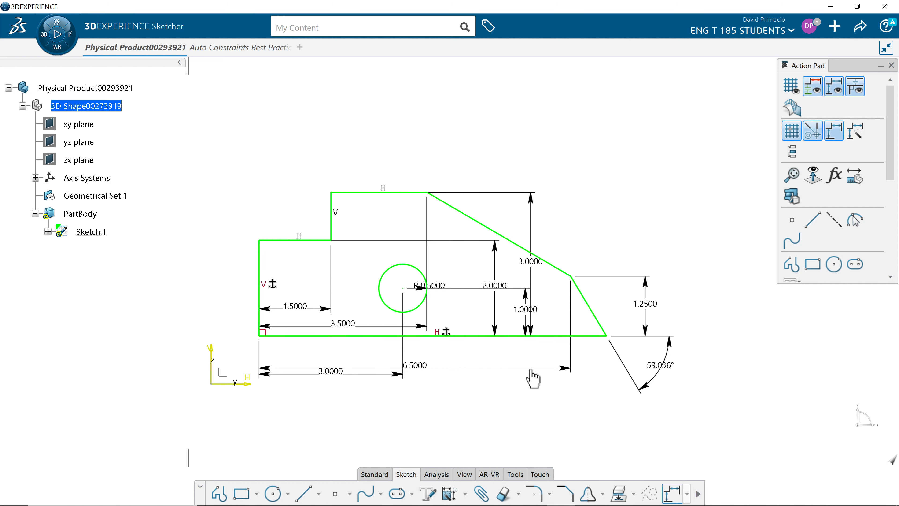
pyautogui.click(533, 376)
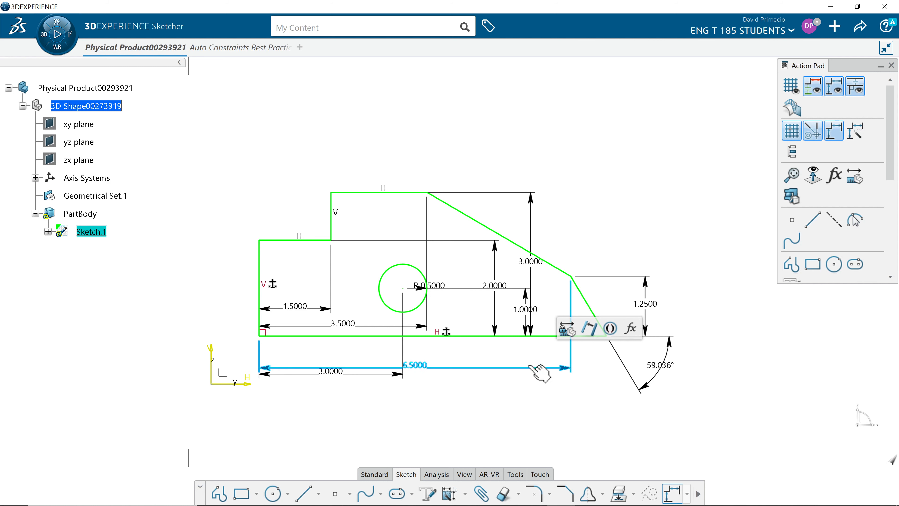
pyautogui.moveTo(536, 380); pyautogui.dragTo(531, 266)
pyautogui.moveTo(510, 172); pyautogui.dragTo(489, 155)
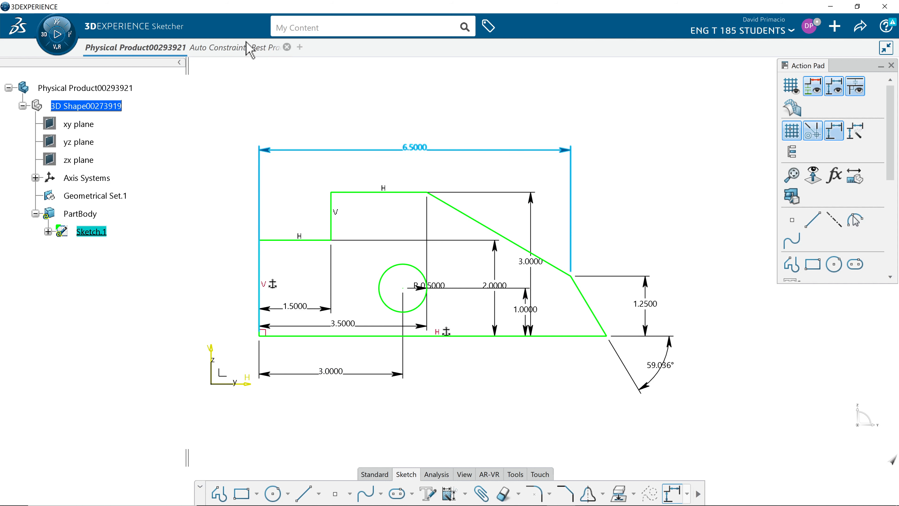
# Compare the layout with the Auto Constraints Best Practice sketch and delete the 6.5 in horizontal dimension from the working sketch
pyautogui.click(248, 50)
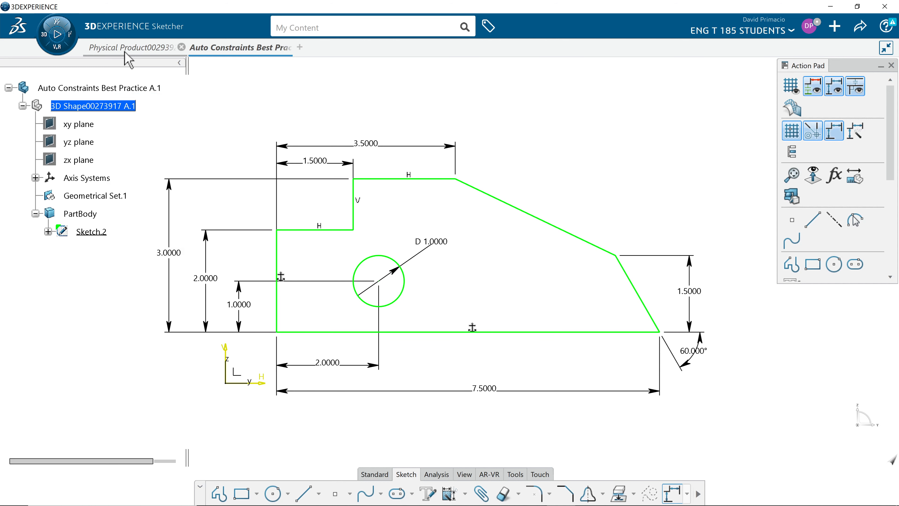
pyautogui.click(131, 48)
pyautogui.click(426, 149)
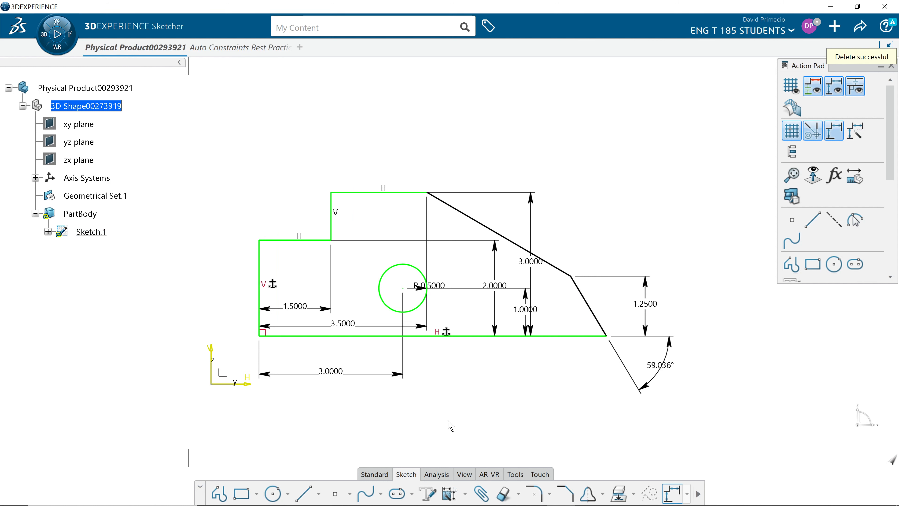
# Dimension the bottom edge's overall length, placing it below the circle's horizontal dimension and accepting its current value
pyautogui.click(465, 493)
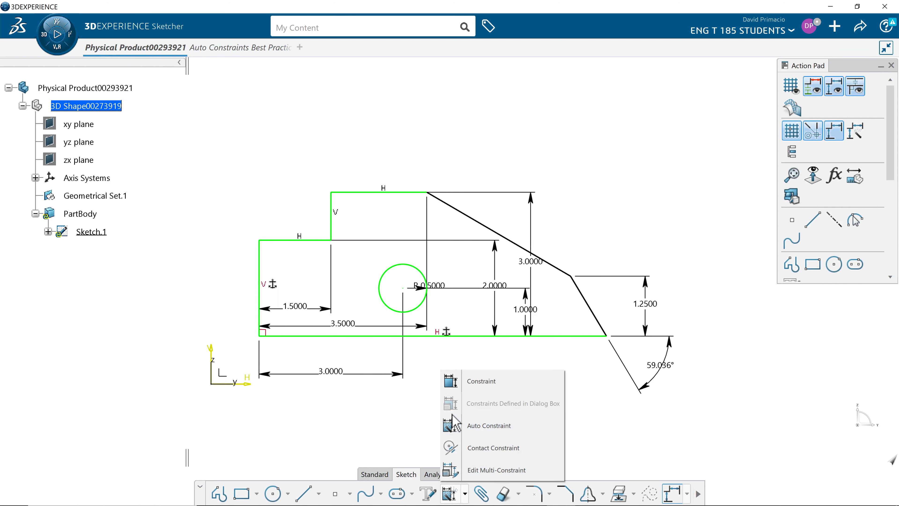
pyautogui.click(462, 387)
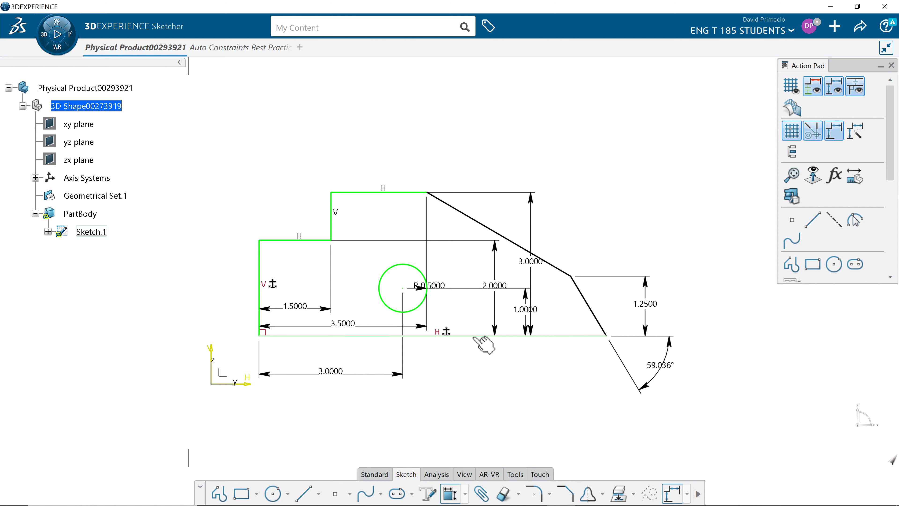
pyautogui.click(473, 336)
pyautogui.click(457, 418)
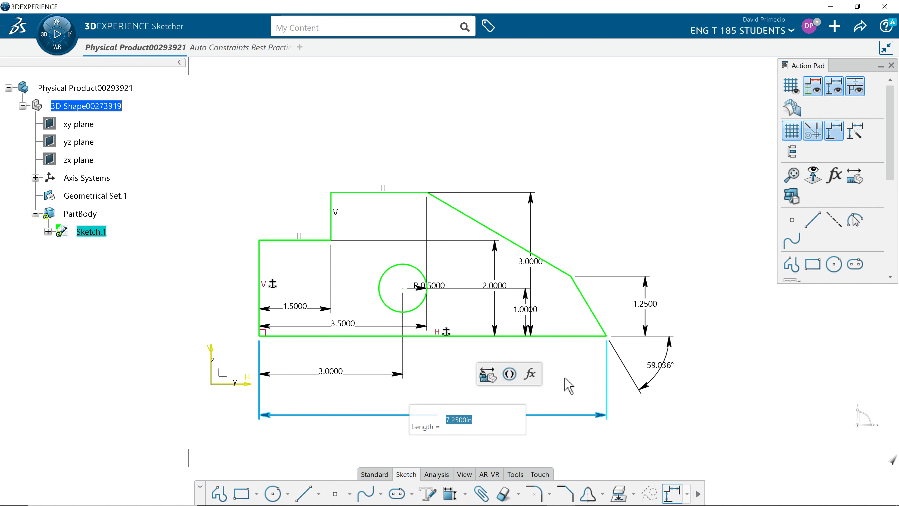
pyautogui.press('Return')
# Check the sketch's solving status with the overall length dimension in place
pyautogui.click(433, 474)
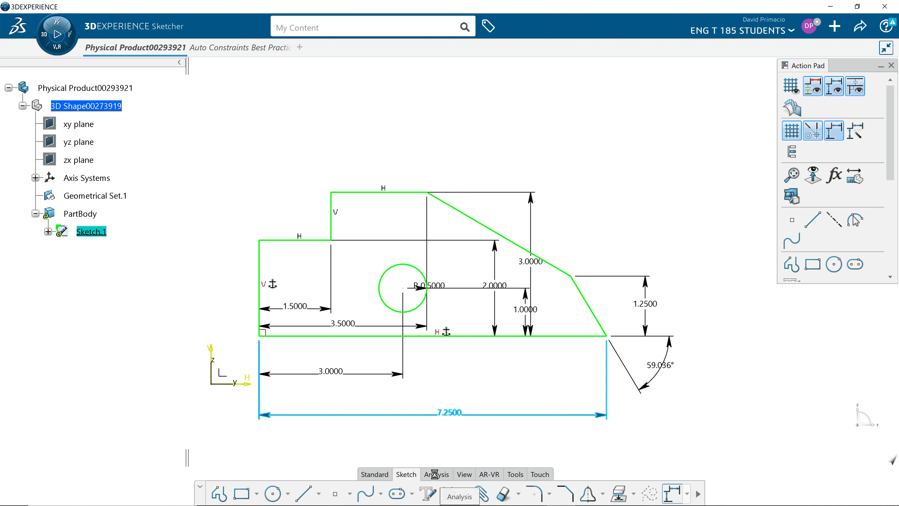
pyautogui.click(405, 474)
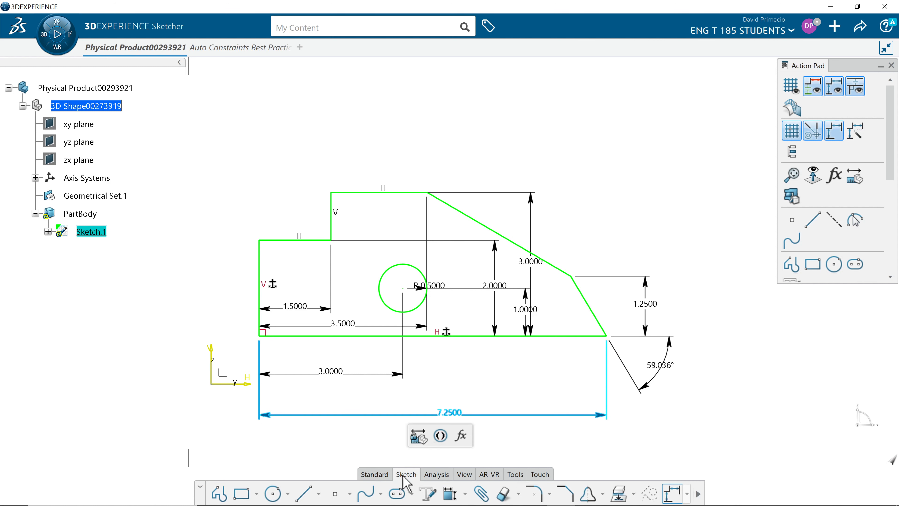
pyautogui.click(435, 475)
pyautogui.click(371, 493)
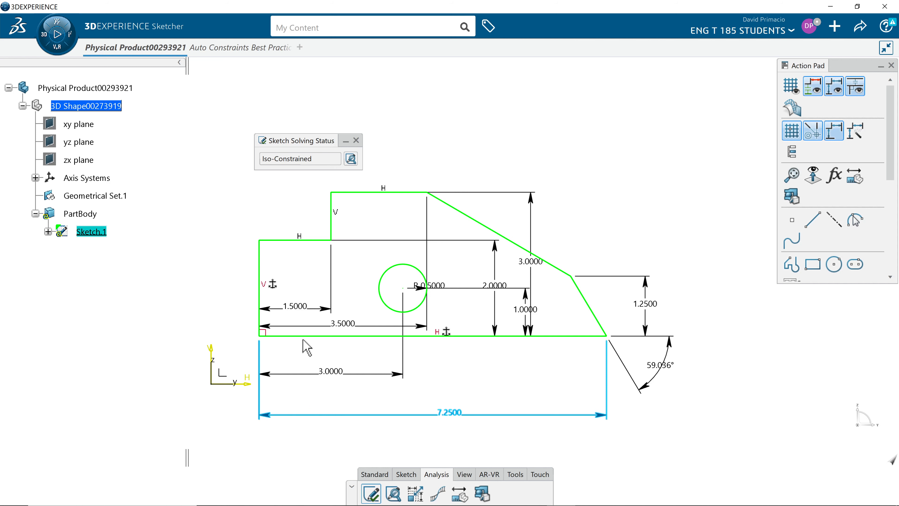
# Move the 3 in, 1 in and 2 in vertical dimensions outside the profile, beside the long vertical edge
pyautogui.moveTo(335, 374); pyautogui.dragTo(363, 382, button='middle')
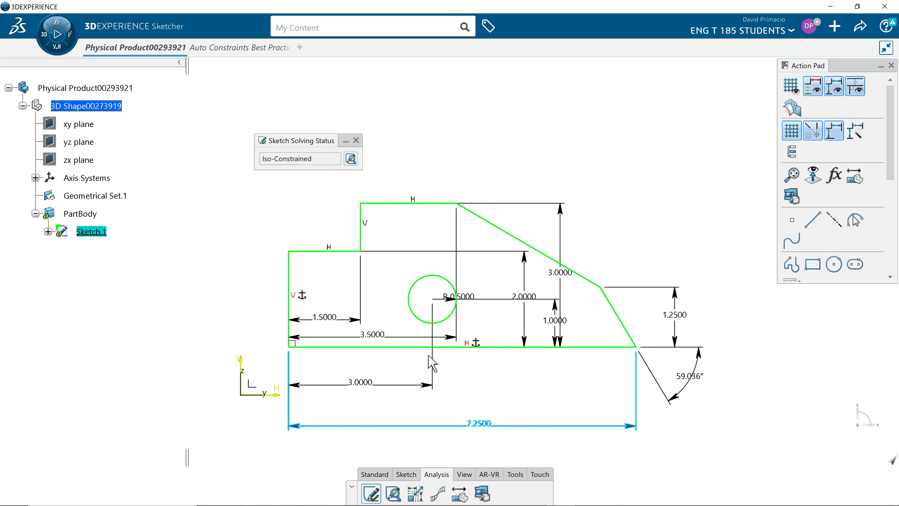
pyautogui.moveTo(565, 239); pyautogui.dragTo(194, 272)
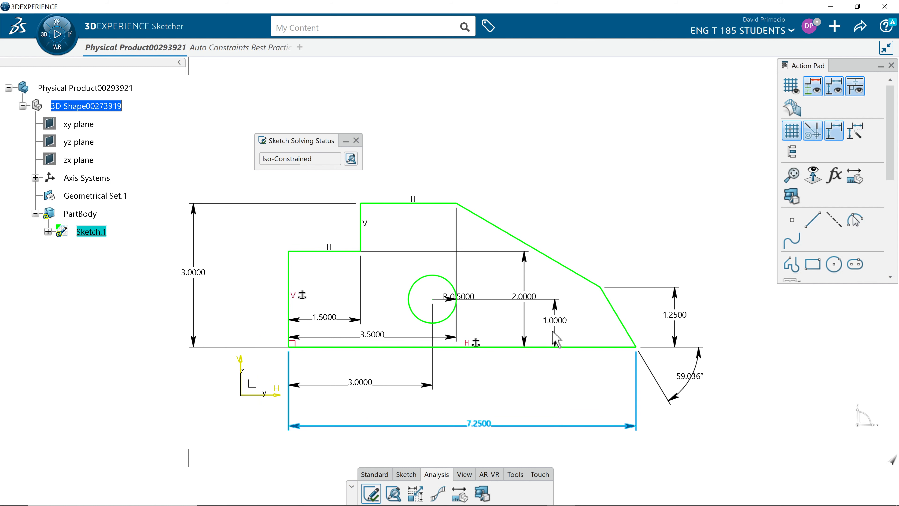
pyautogui.moveTo(559, 336); pyautogui.dragTo(258, 333)
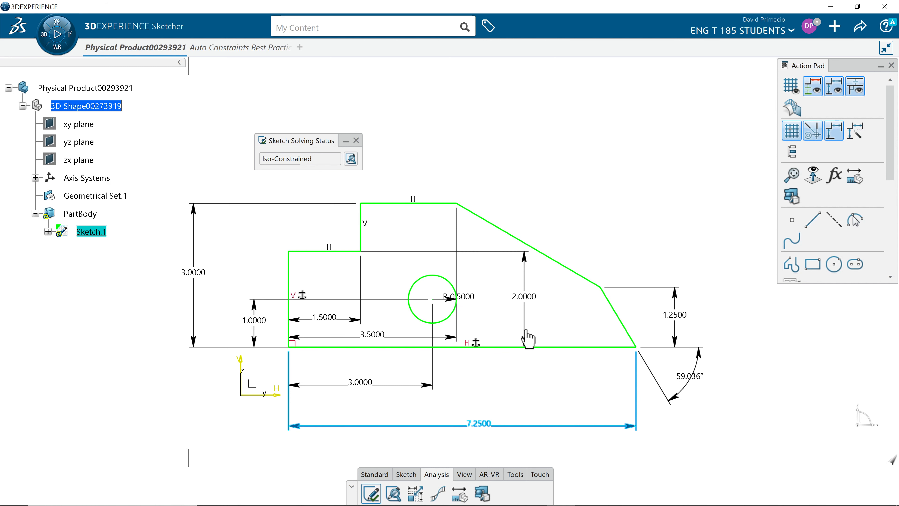
pyautogui.moveTo(527, 334)
pyautogui.mouseDown()
pyautogui.moveTo(212, 322)
pyautogui.moveTo(227, 324)
pyautogui.mouseUp()
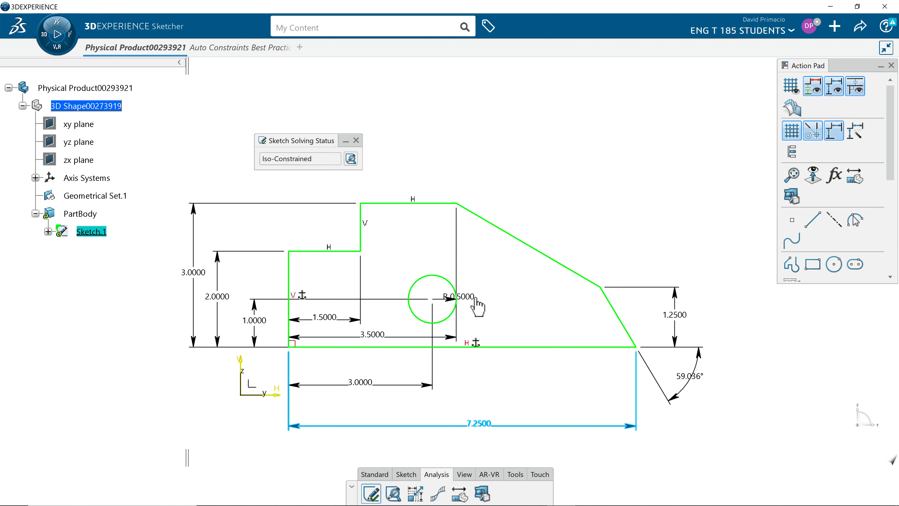
# Move the 3.5 in and 1.5 in horizontal dimensions above the profile and close the solving status check
pyautogui.moveTo(400, 345); pyautogui.dragTo(407, 119)
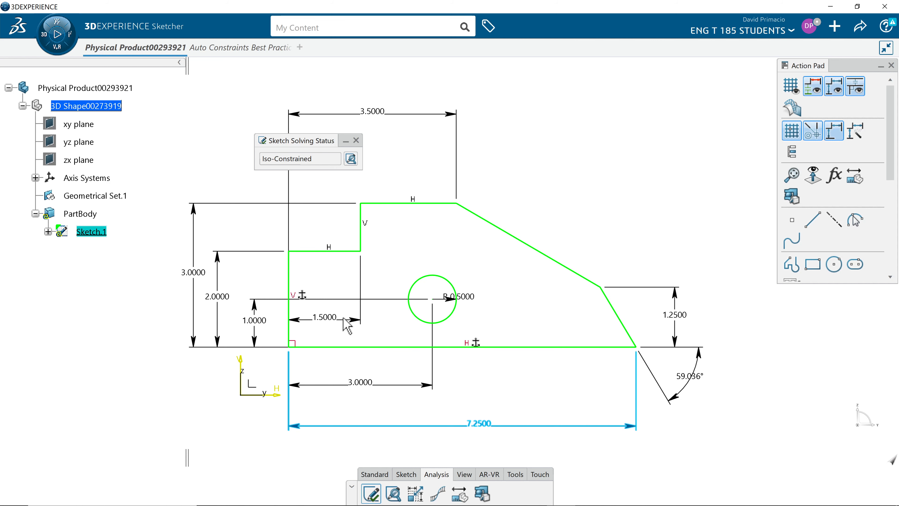
pyautogui.moveTo(347, 279)
pyautogui.mouseDown()
pyautogui.moveTo(338, 198)
pyautogui.moveTo(348, 145)
pyautogui.mouseUp()
pyautogui.click(356, 140)
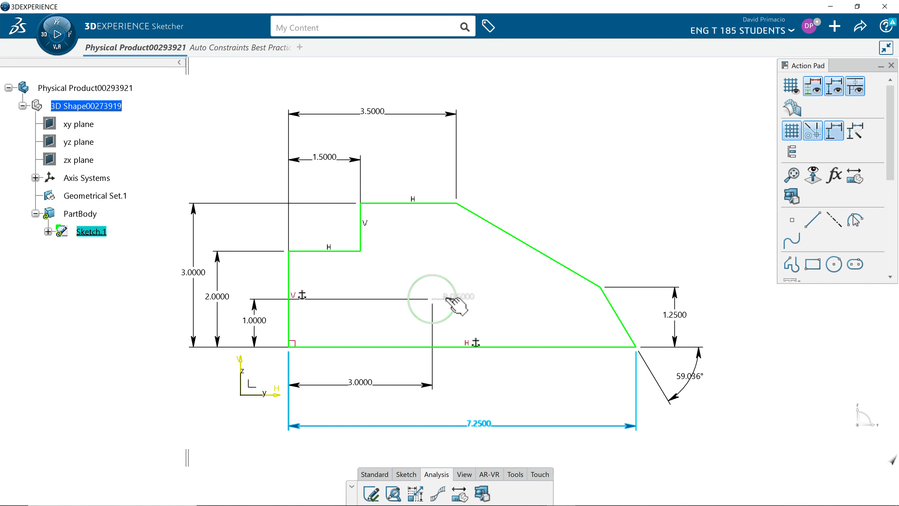
# Move the circle's radius dimension outside the circle, above and to its right within the profile
pyautogui.doubleClick(459, 296)
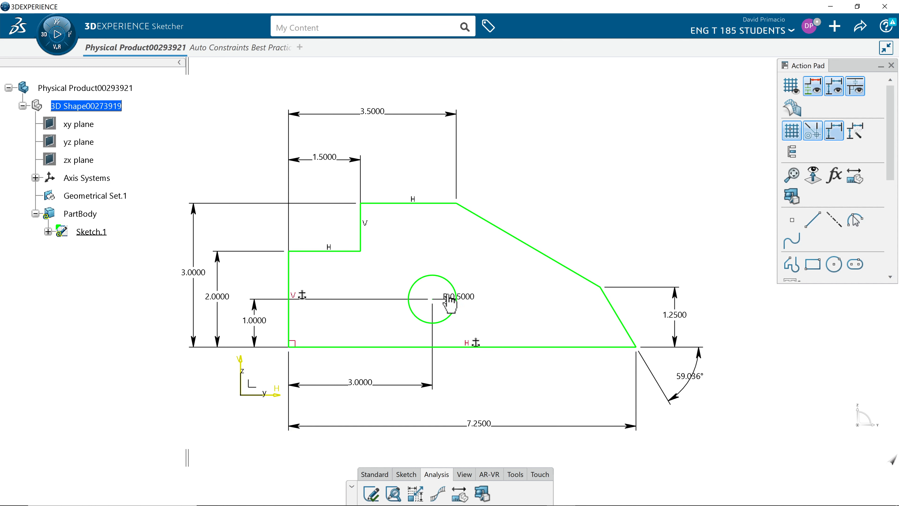
pyautogui.moveTo(482, 298)
pyautogui.mouseDown()
pyautogui.moveTo(500, 294)
pyautogui.moveTo(490, 297)
pyautogui.moveTo(471, 260)
pyautogui.mouseUp()
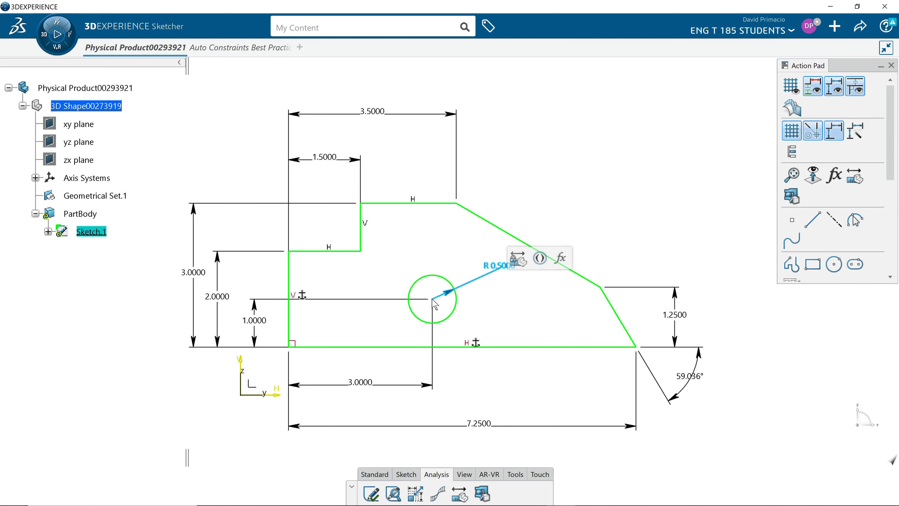
pyautogui.click(506, 317)
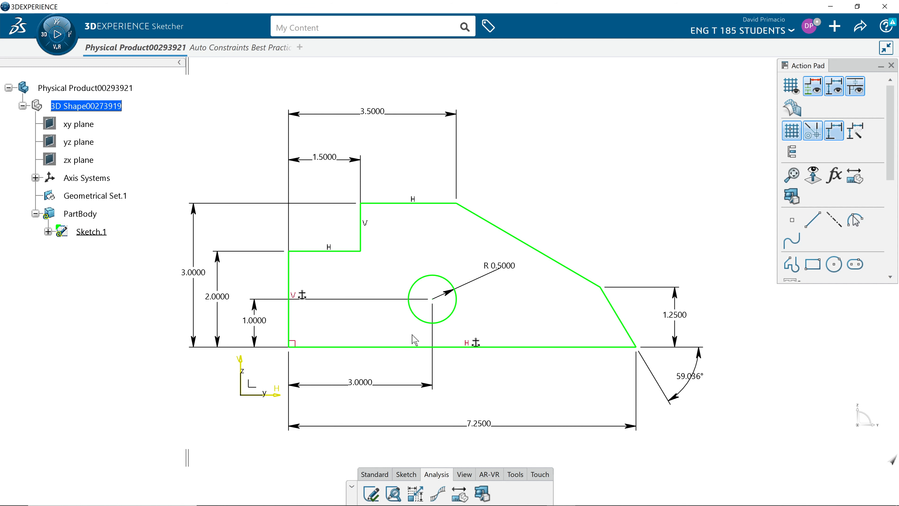
# Consult the Auto Constraints Best Practice reference sketch and set the circle centre's horizontal distance from the long vertical edge to 2 in
pyautogui.moveTo(501, 402); pyautogui.dragTo(499, 386, button='middle')
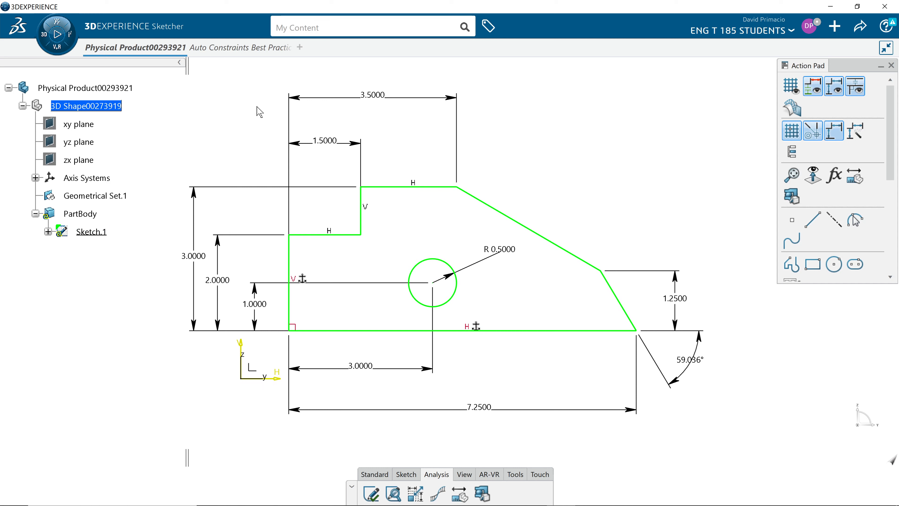
pyautogui.click(238, 49)
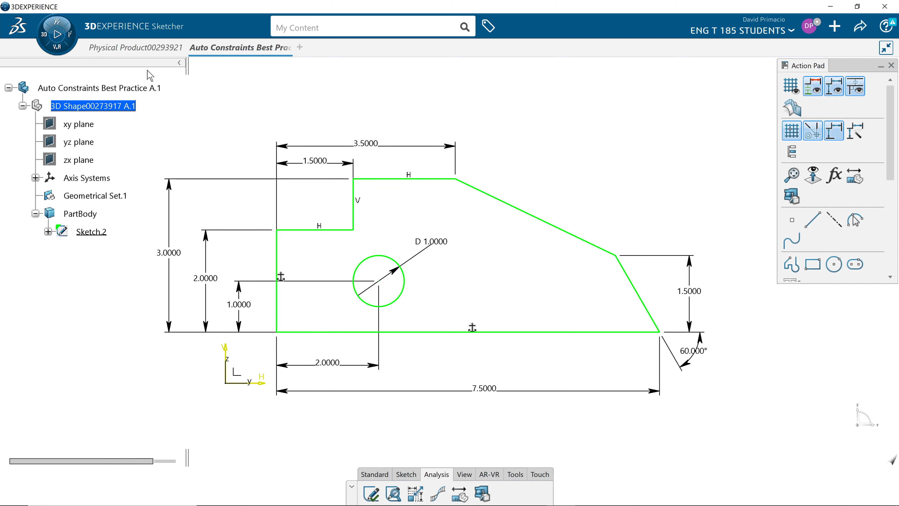
pyautogui.click(142, 49)
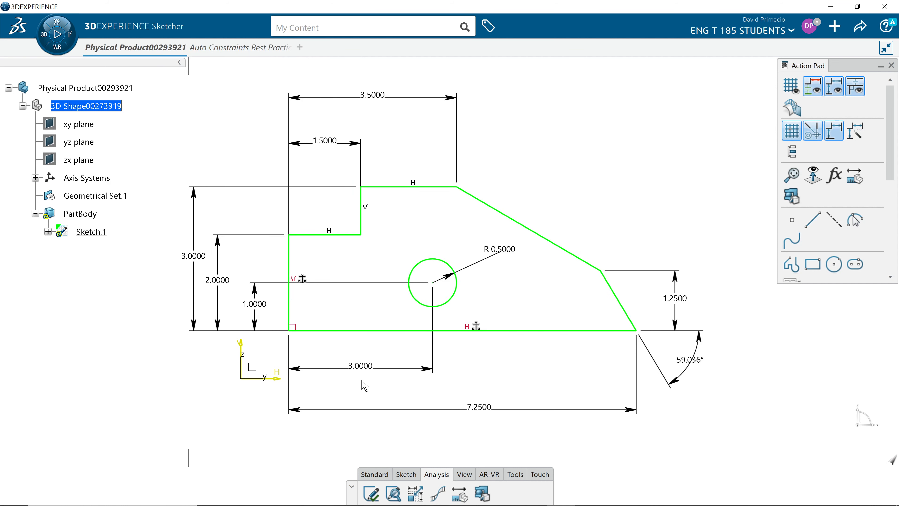
pyautogui.click(359, 368)
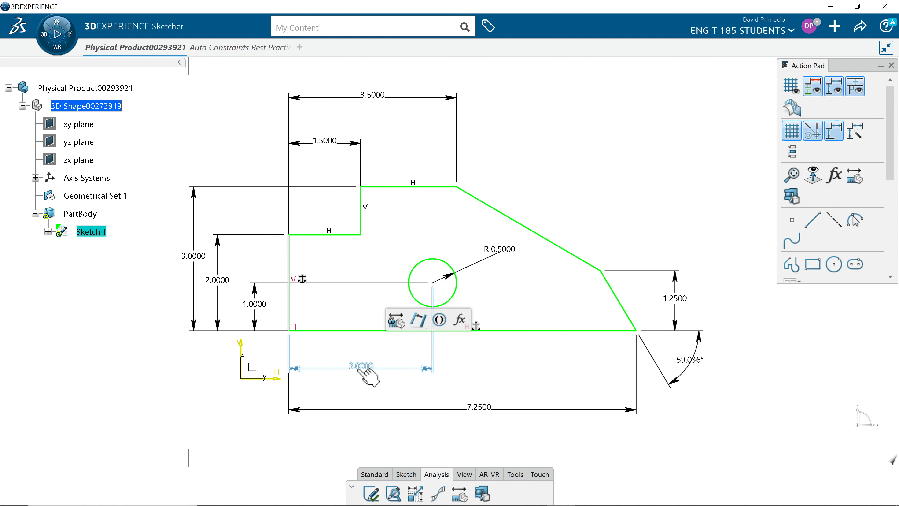
pyautogui.doubleClick(361, 368)
pyautogui.write('2')
pyautogui.press('Return')
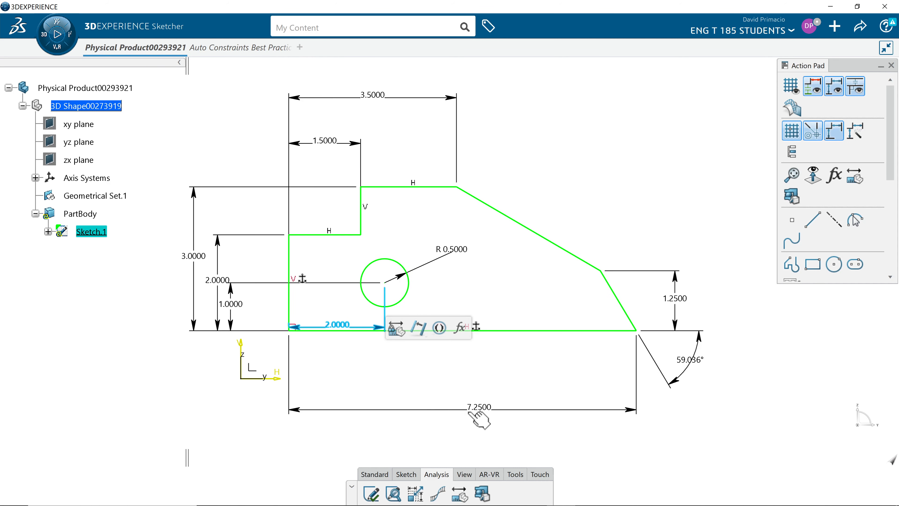
# Set the bottom edge's overall length to 7.5 in and the height of the vertex between the two sloped edges to 1.5 in
pyautogui.doubleClick(478, 408)
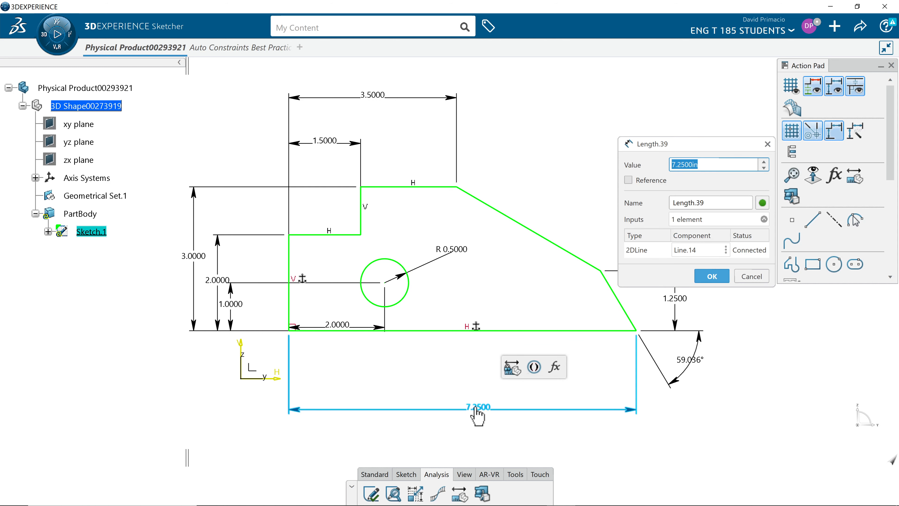
pyautogui.write('7.5')
pyautogui.press('Return')
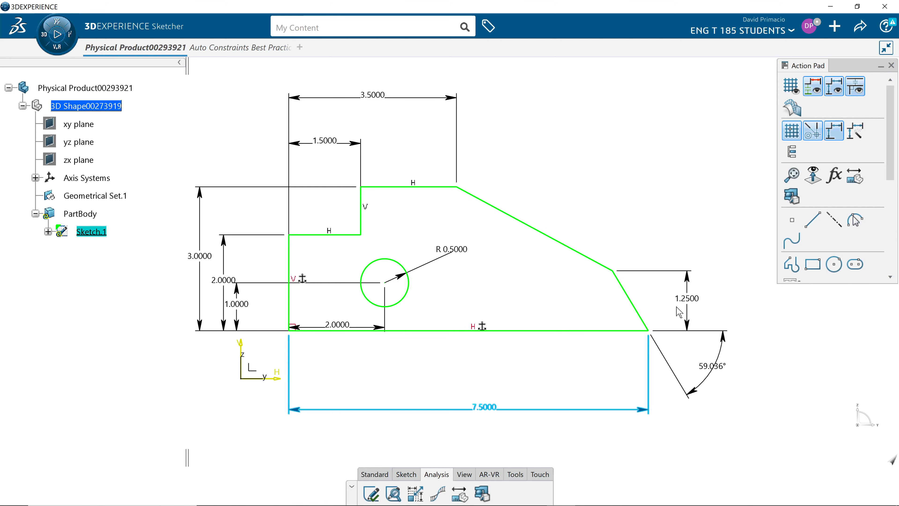
pyautogui.doubleClick(680, 303)
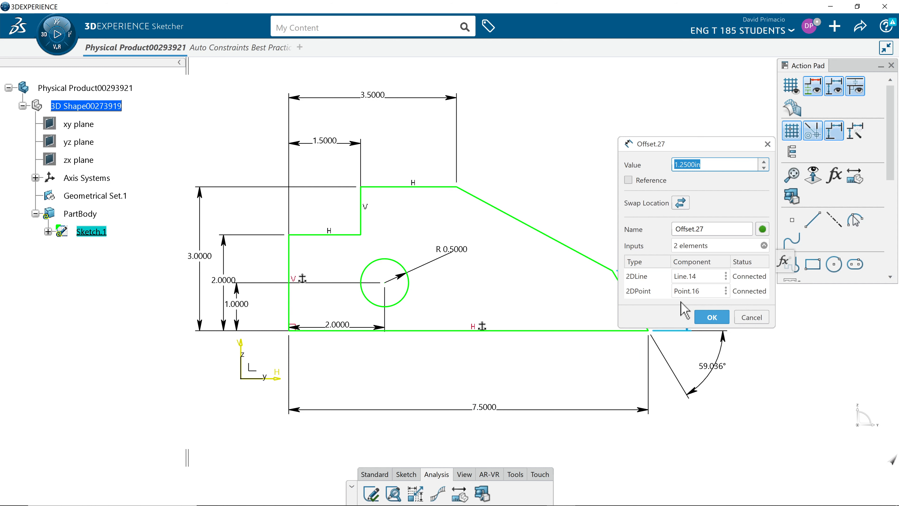
pyautogui.write('1.5')
pyautogui.press('Return')
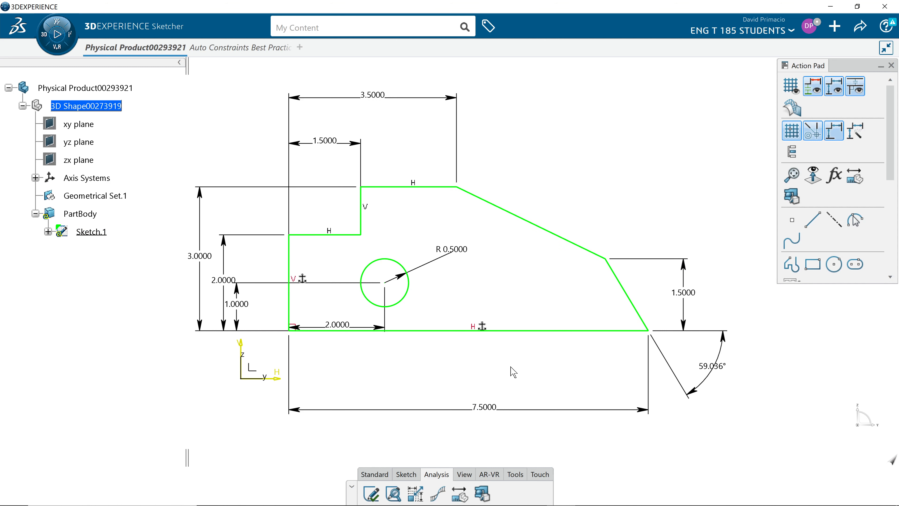
# Compare the sketch with the best-practice reference and move the circle's horizontal dimension below the profile, above the overall length dimension
pyautogui.moveTo(511, 367); pyautogui.dragTo(418, 394, button='middle')
pyautogui.moveTo(420, 337); pyautogui.dragTo(470, 310, button='middle')
pyautogui.click(213, 49)
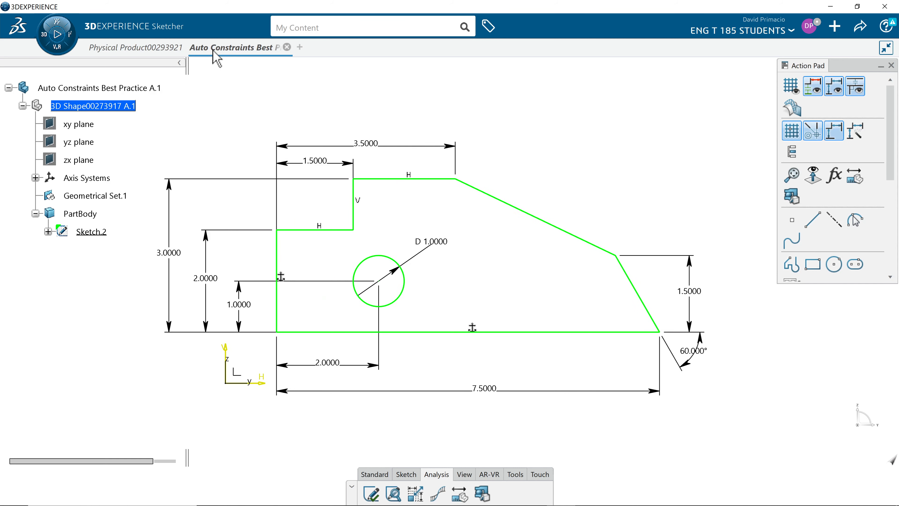
pyautogui.click(142, 49)
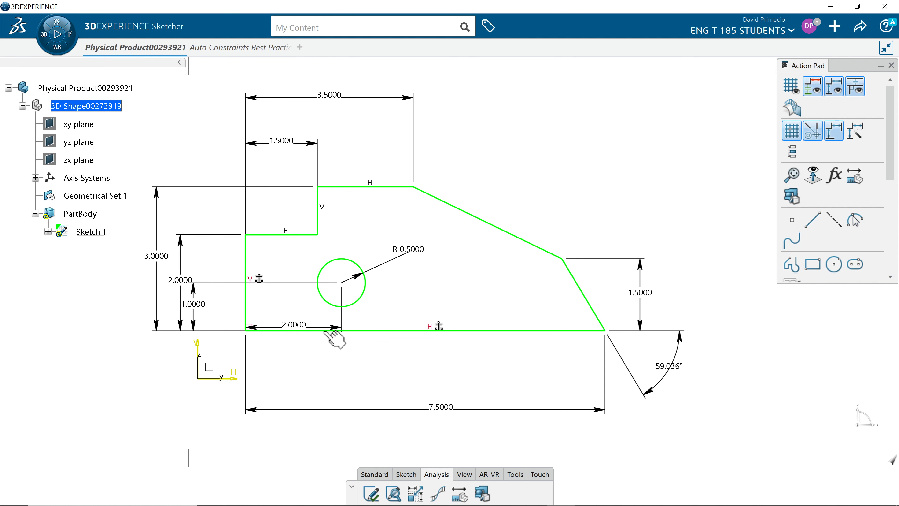
pyautogui.moveTo(342, 322); pyautogui.dragTo(351, 368)
pyautogui.click(448, 372)
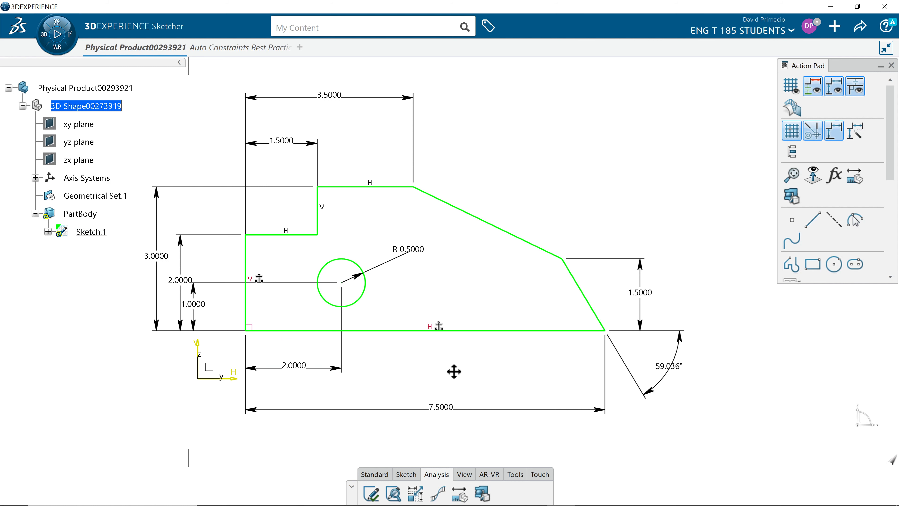
pyautogui.moveTo(454, 371)
pyautogui.mouseDown(button='middle')
pyautogui.moveTo(512, 357)
pyautogui.moveTo(504, 363)
pyautogui.mouseUp(button='middle')
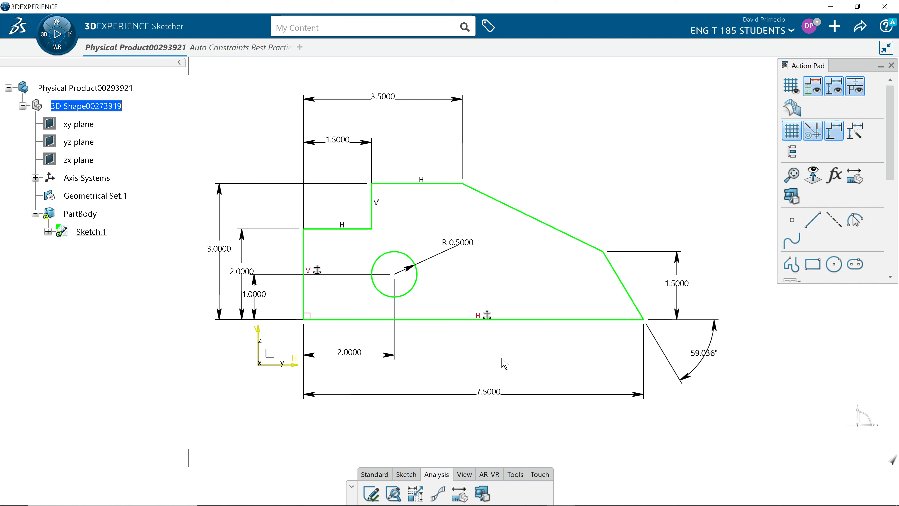